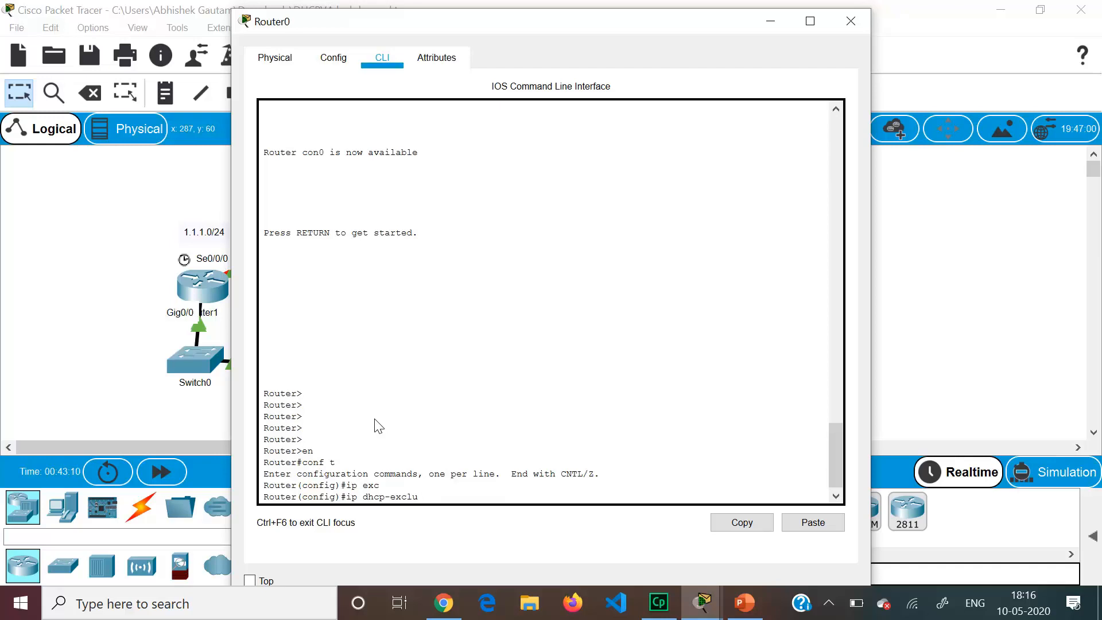
Step: Try to exclude addresses 192.168.30.1 through 192.168.30.15 on Router0 with the ip dhcp-excluded command
key(BackSpace)
text(d 192.168.30.1 192.168.30.5)
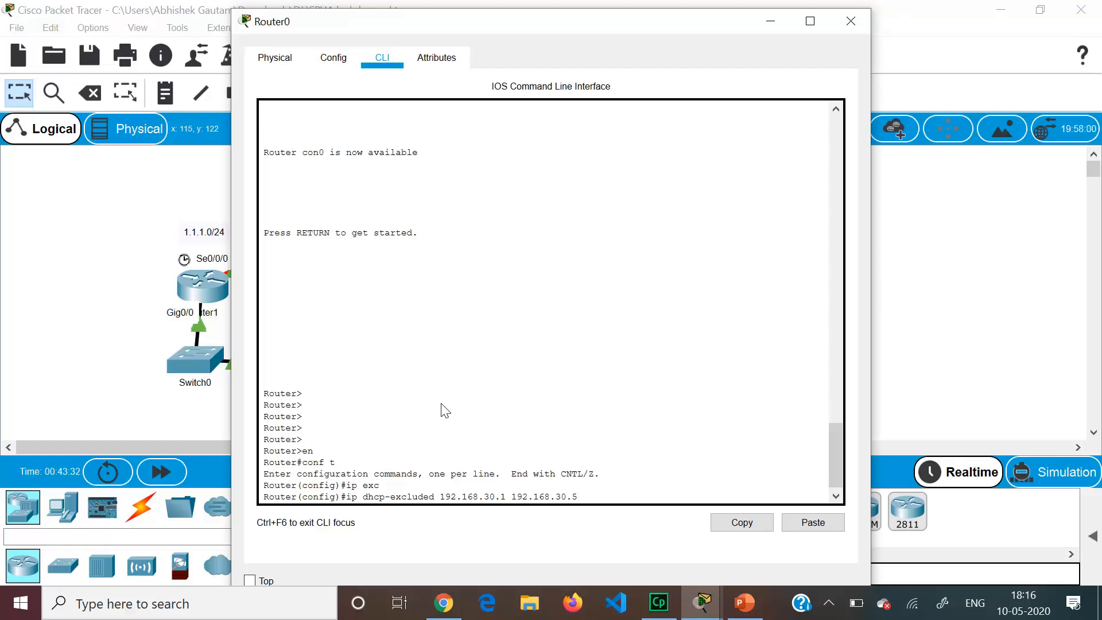
key(BackSpace)
text(15)
key(Return)
Step: Correct the exclusion command to ip dhcp excluded-address 192.168.30.1 192.168.30.15 and run it
key(Up)
key(Left)
key(Left)
key(Left)
key(Left)
key(Left)
key(Left)
key(Left)
key(Left)
key(Left)
key(Left)
key(Left)
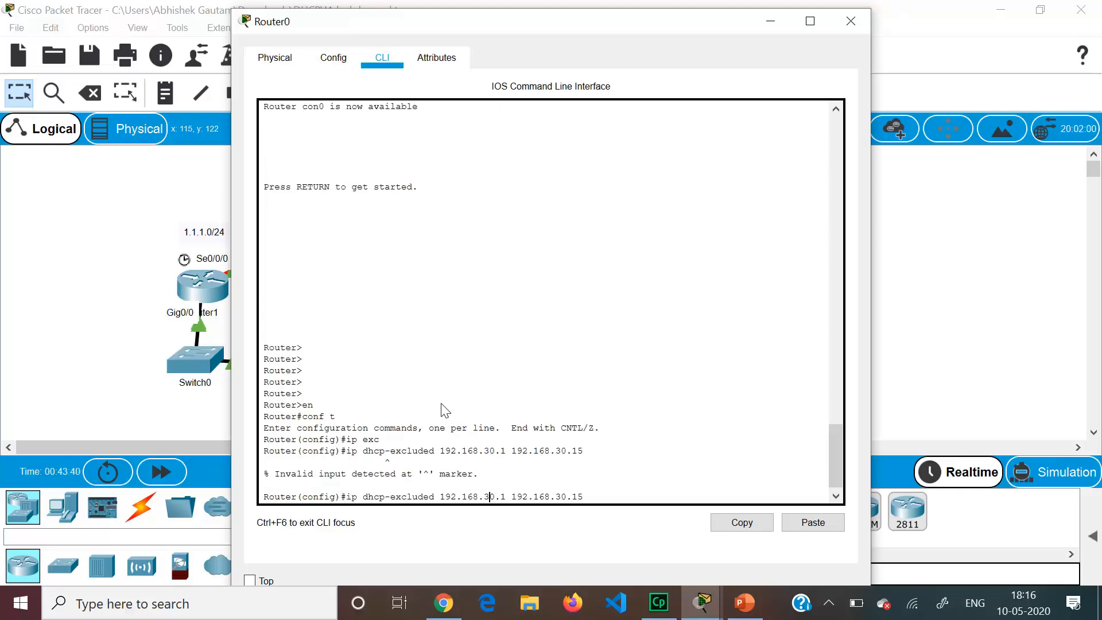
key(Left)
key(Left)
key(Left)
key(Left)
key(Left)
key(BackSpace)
text(excluded-address)
key(Return)
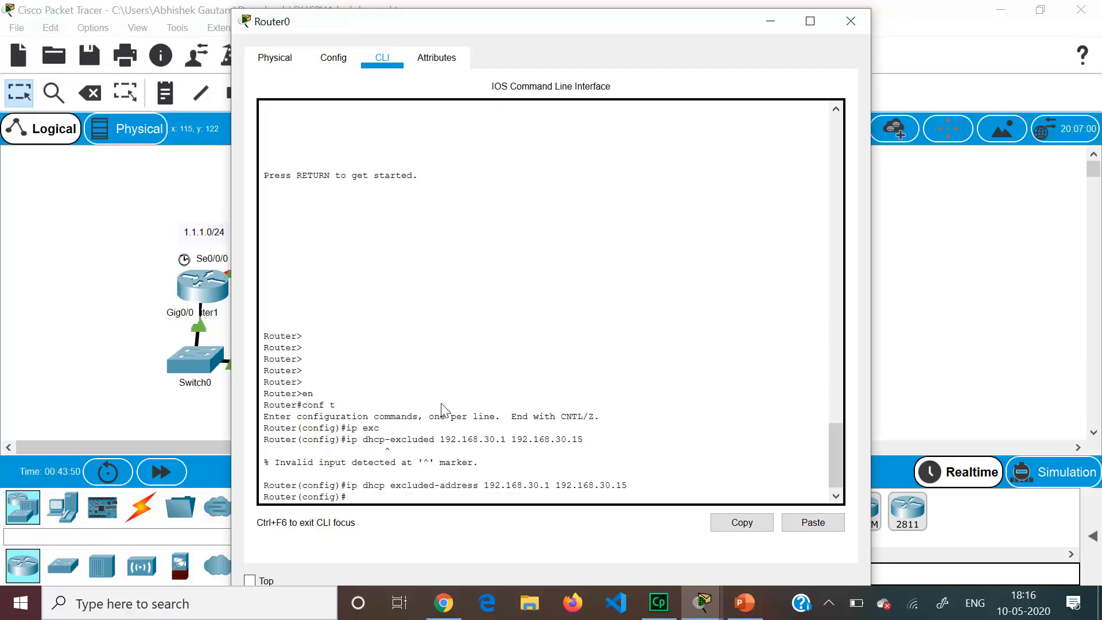
Step: Create the DHCP pool LAN1 for network 192.168.30.0 255.255.255.0 with default router 192.168.30.1
text(ip dhcp pool LAN1)
key(Return)
text(network 1)
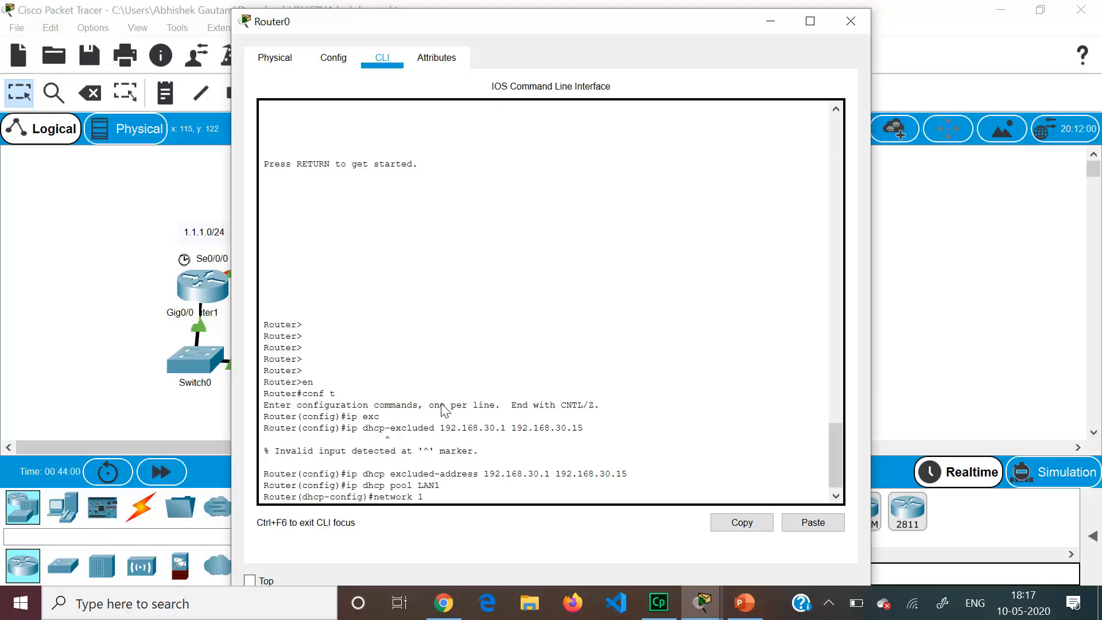
text(92.168.30.0 255.255.255.0)
key(BackSpace)
text(.0)
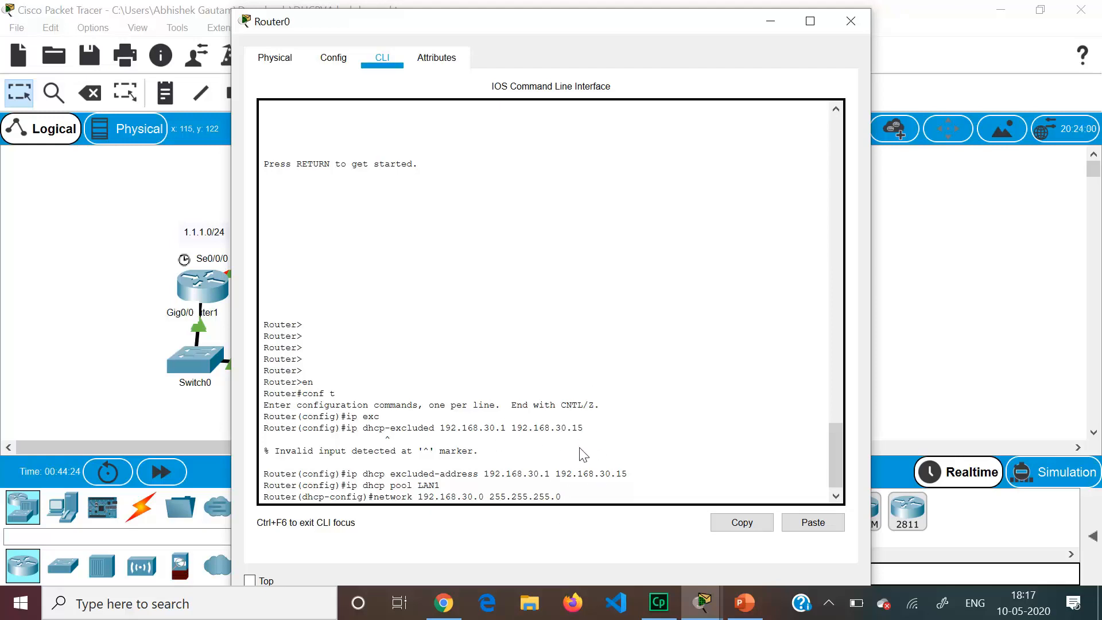
key(Return)
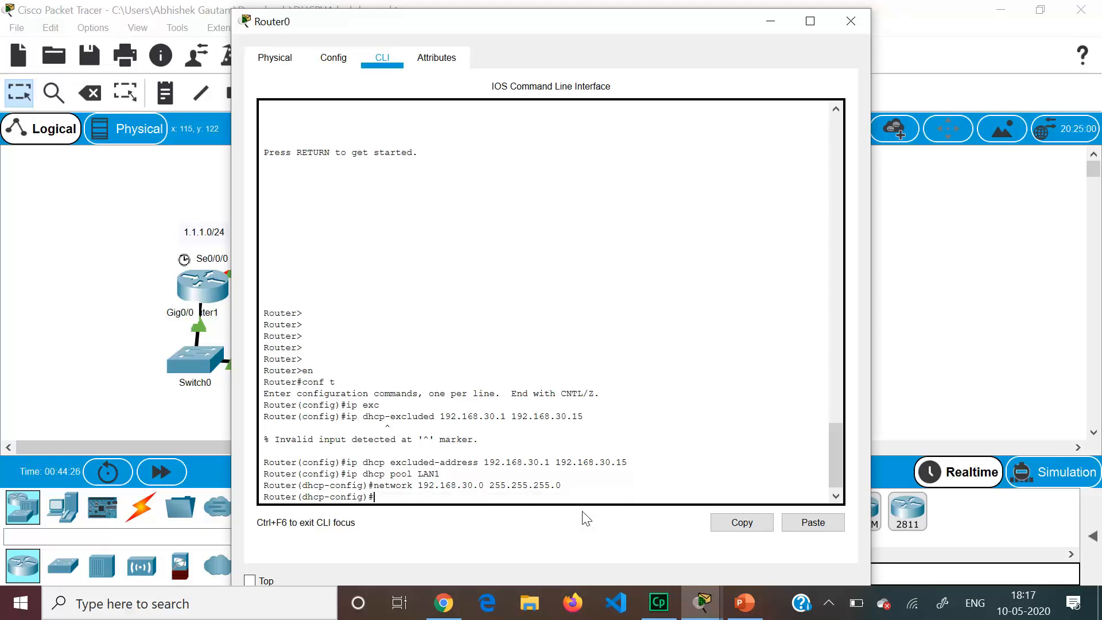
text(default-router 192.168.30.1)
key(Return)
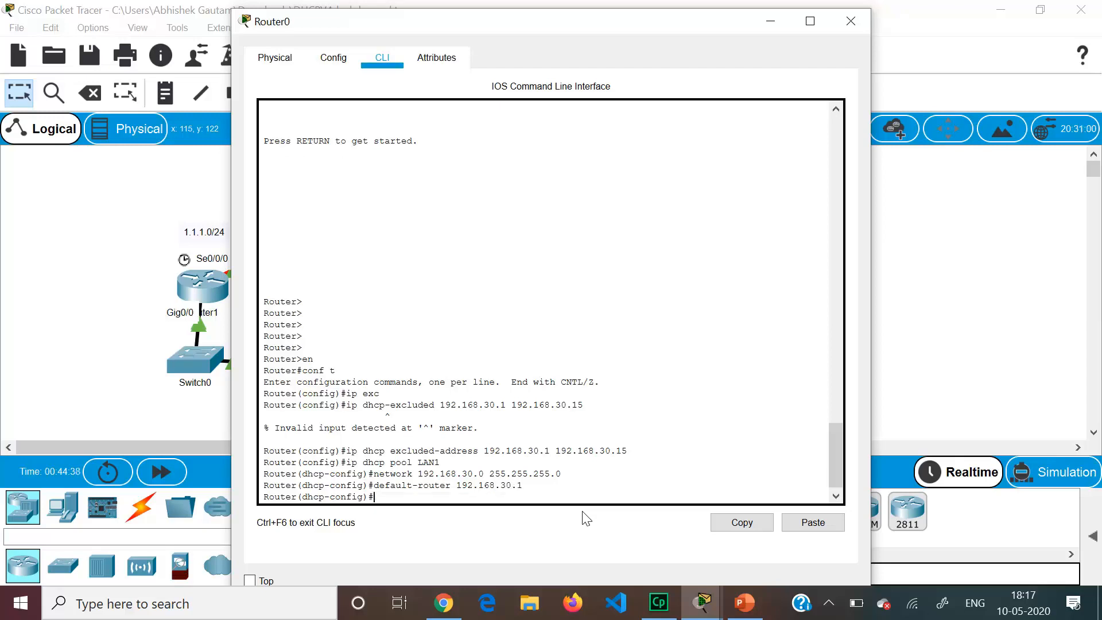
click(94, 247)
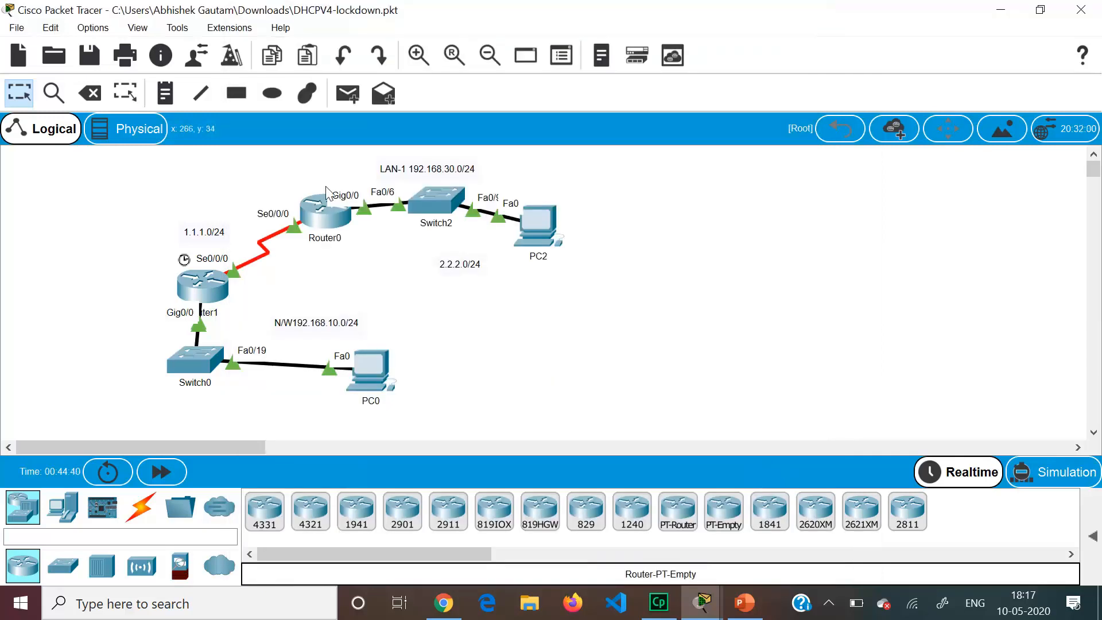
Step: In PC2's IP configuration, switch from DHCP to Static and back to DHCP to request a new address
click(532, 225)
click(355, 168)
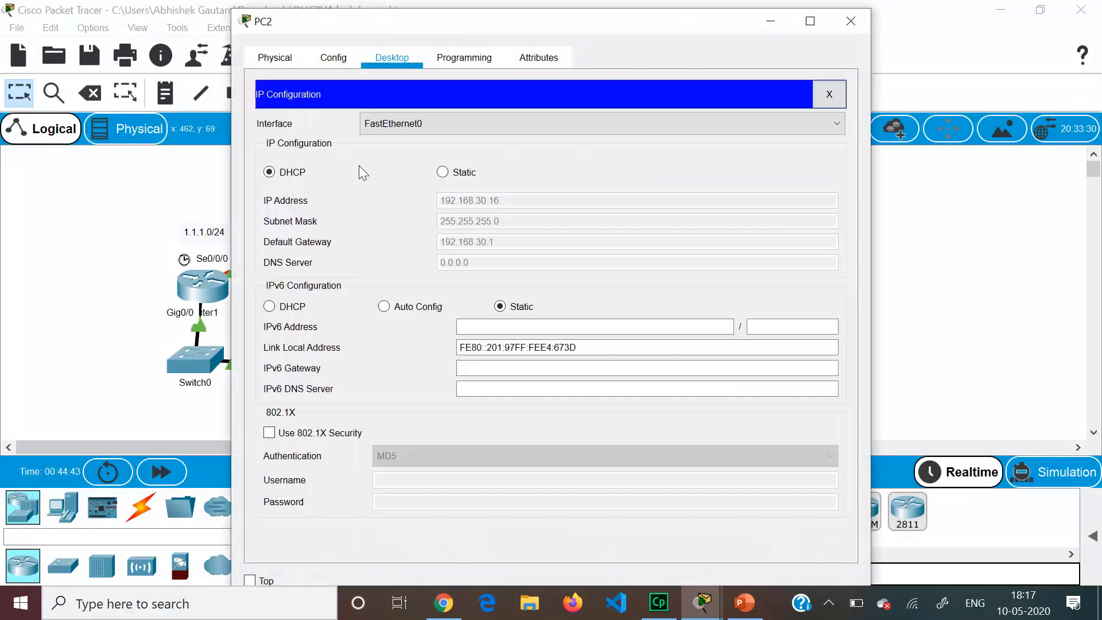
click(459, 172)
click(295, 179)
click(109, 275)
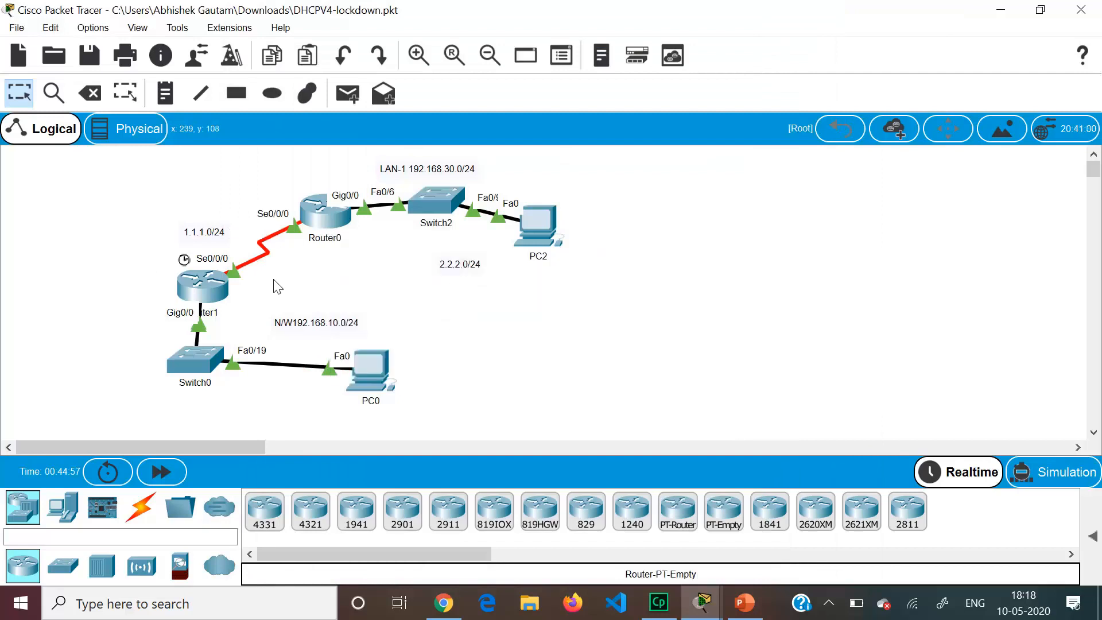
Step: On Router0, leave the LAN1 pool configuration and exclude addresses 192.168.10.1 through 192.168.10.15 from DHCP
click(324, 223)
key(Return)
key(Return)
text(exit)
key(Return)
key(Return)
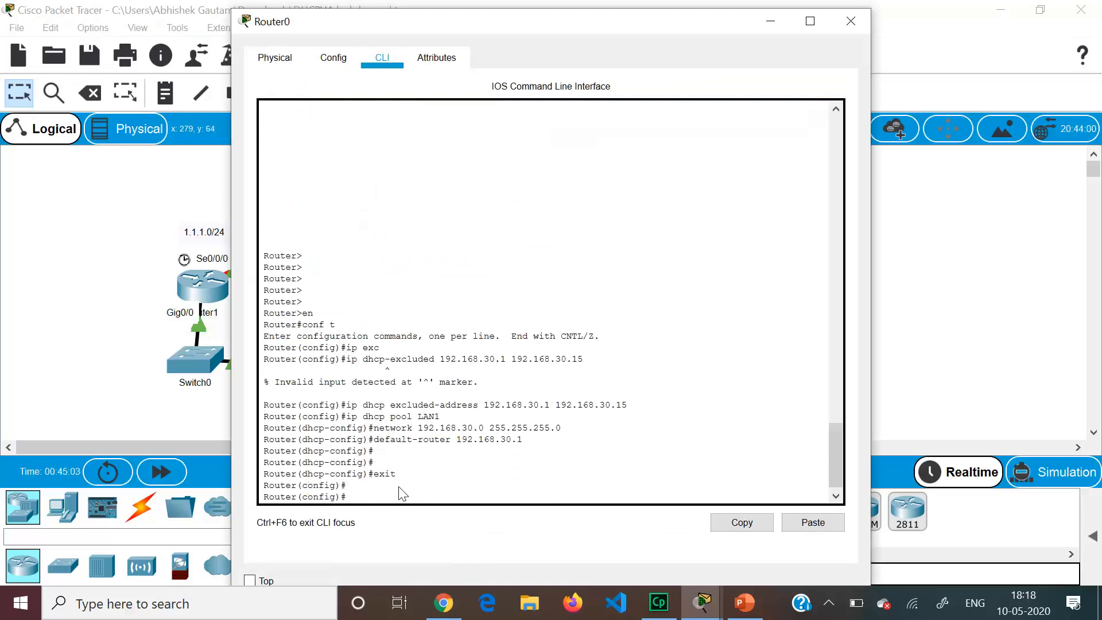
text(ip dhcp ex)
key(Tab)
text(192)
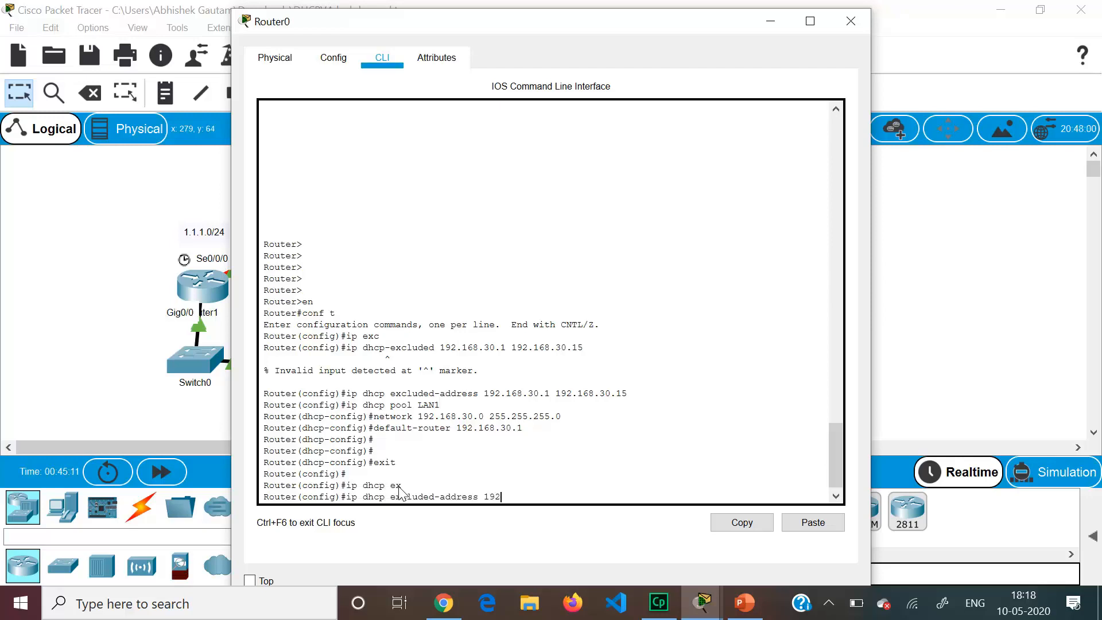
text(.168.10.1 192.168.10.15)
key(Return)
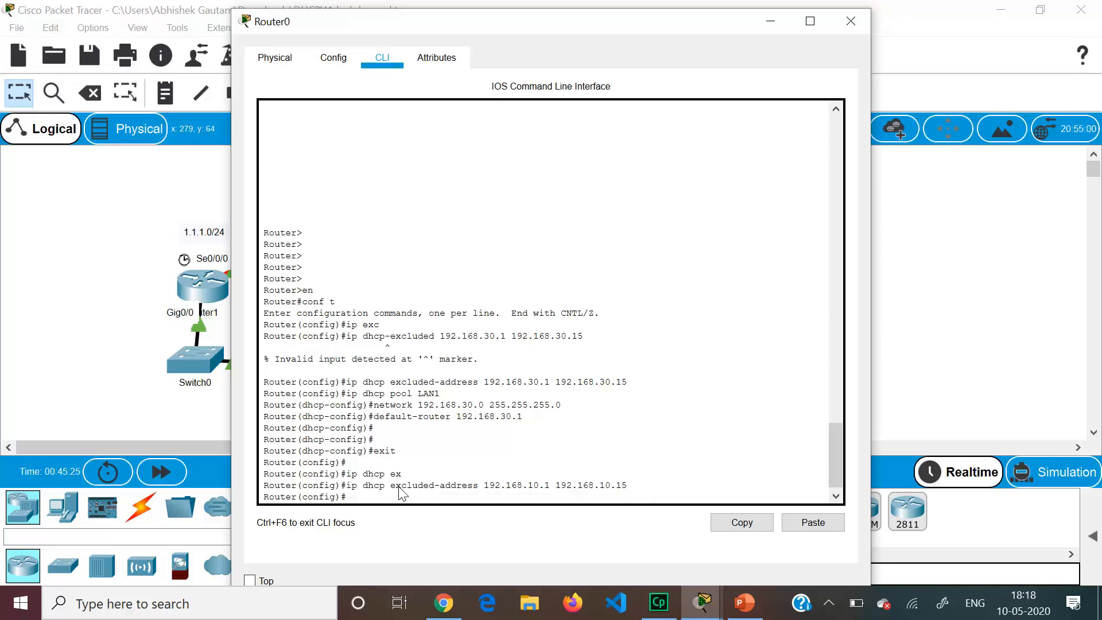
Step: Create a second DHCP pool named LANA on Router0
key(Up)
key(Up)
key(Up)
key(Up)
key(Up)
key(BackSpace)
text(A)
key(Return)
Step: Set the LANA pool's network to 192.168.10.0 with mask 255.255.255.0
key(Up)
key(Up)
key(Up)
key(Up)
key(Up)
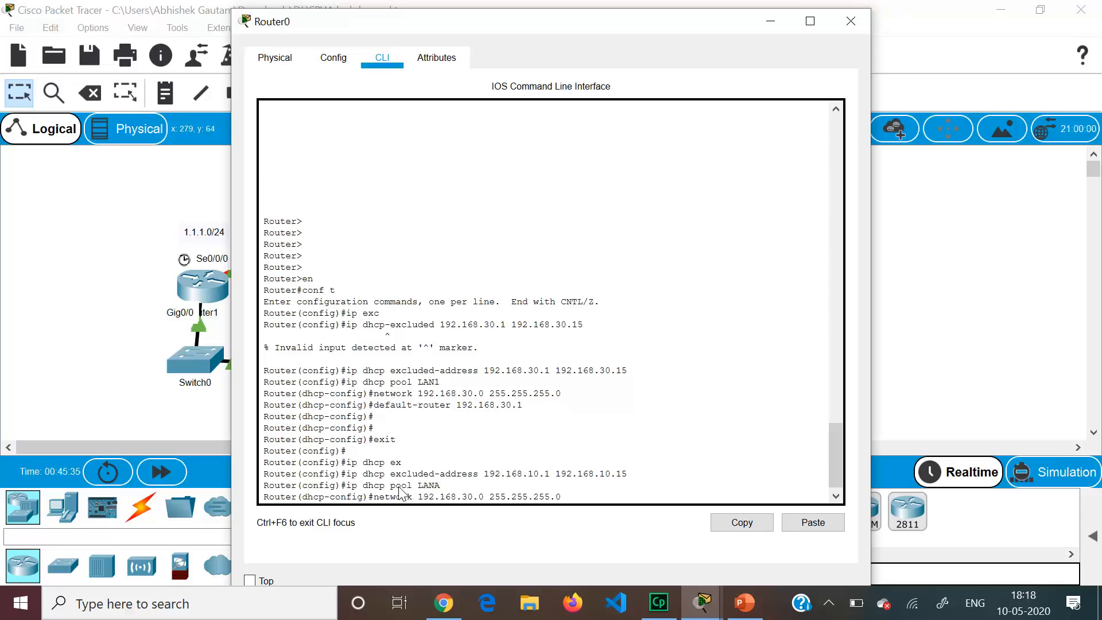
key(BackSpace)
text(1)
key(Return)
Step: Give the LANA pool the default router 192.168.10.1 and the DNS server 8.8.8.8
key(Up)
key(Up)
key(Up)
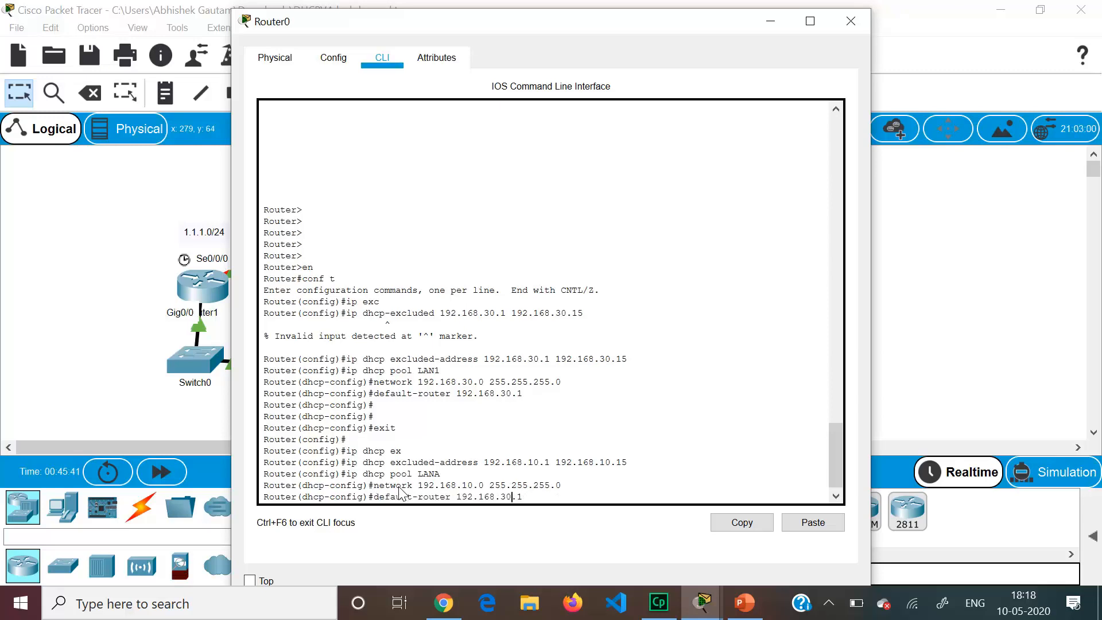
key(BackSpace)
text(1)
key(Return)
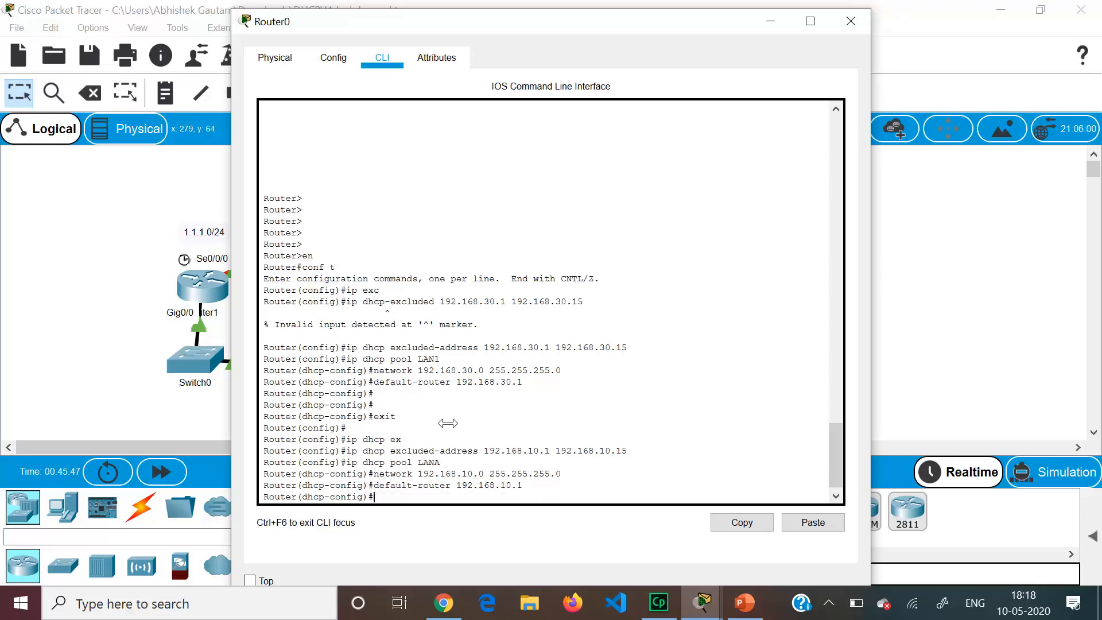
text(dns-server 8.8.8.8)
key(Return)
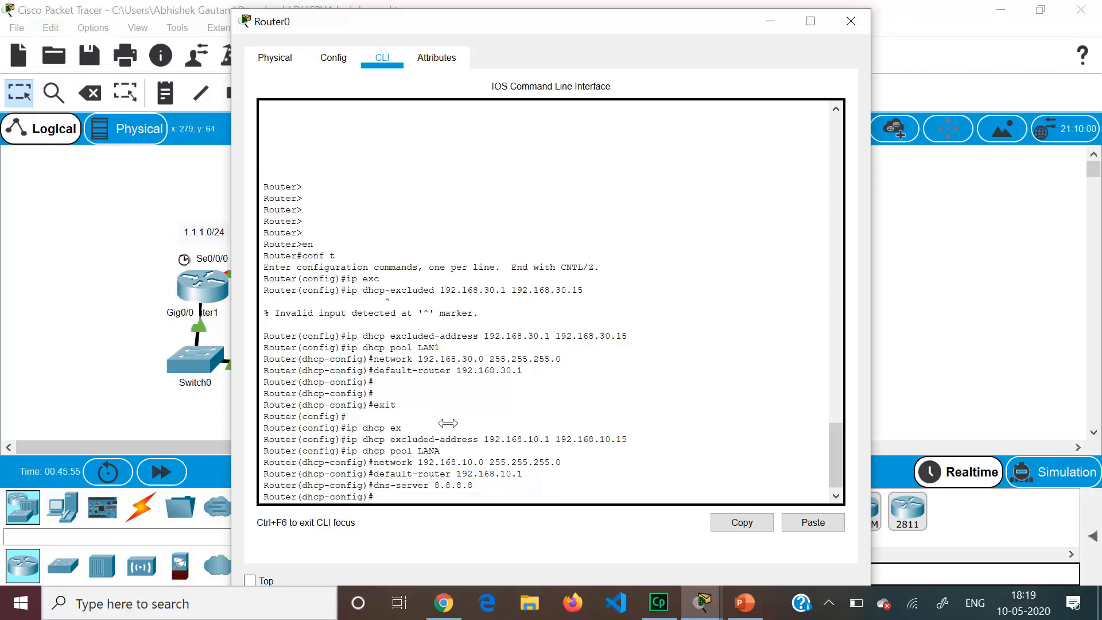
click(102, 317)
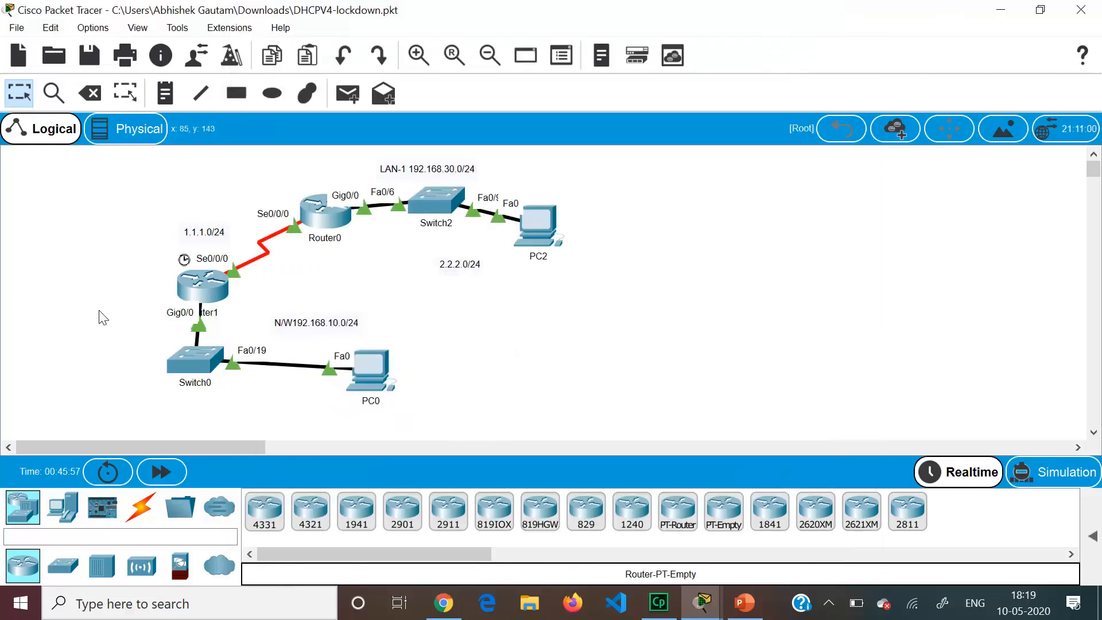
Step: Open Router1's command line and enter global configuration mode
mouse_move(209, 289)
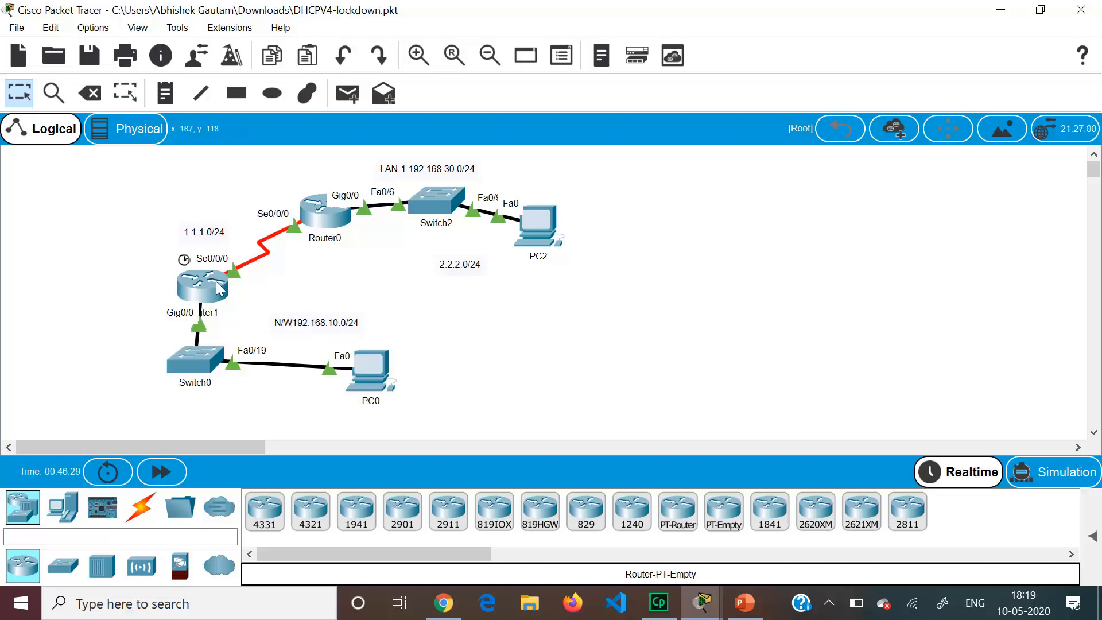
mouse_move(206, 304)
mouse_move(324, 228)
click(202, 291)
key(Return)
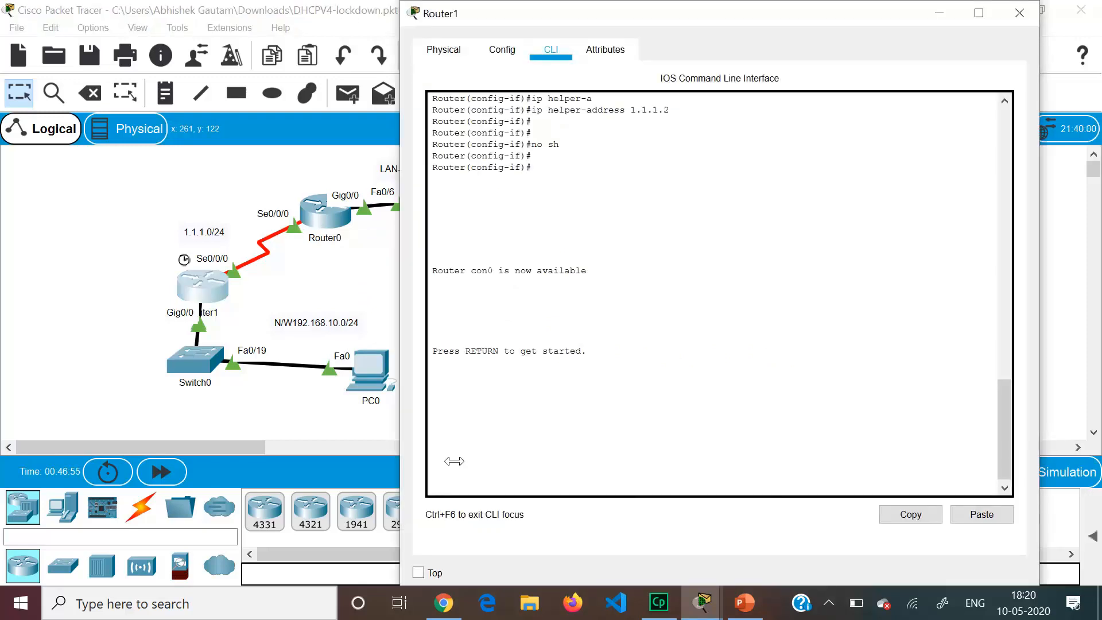
key(Return)
key(Return)
text(en)
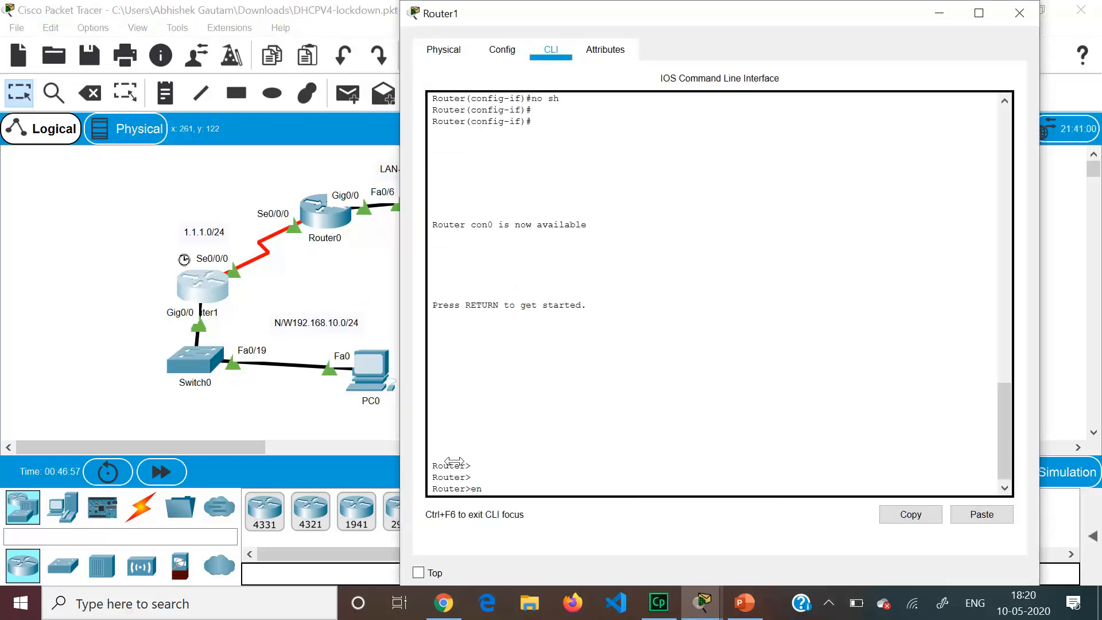
key(Return)
text(conft)
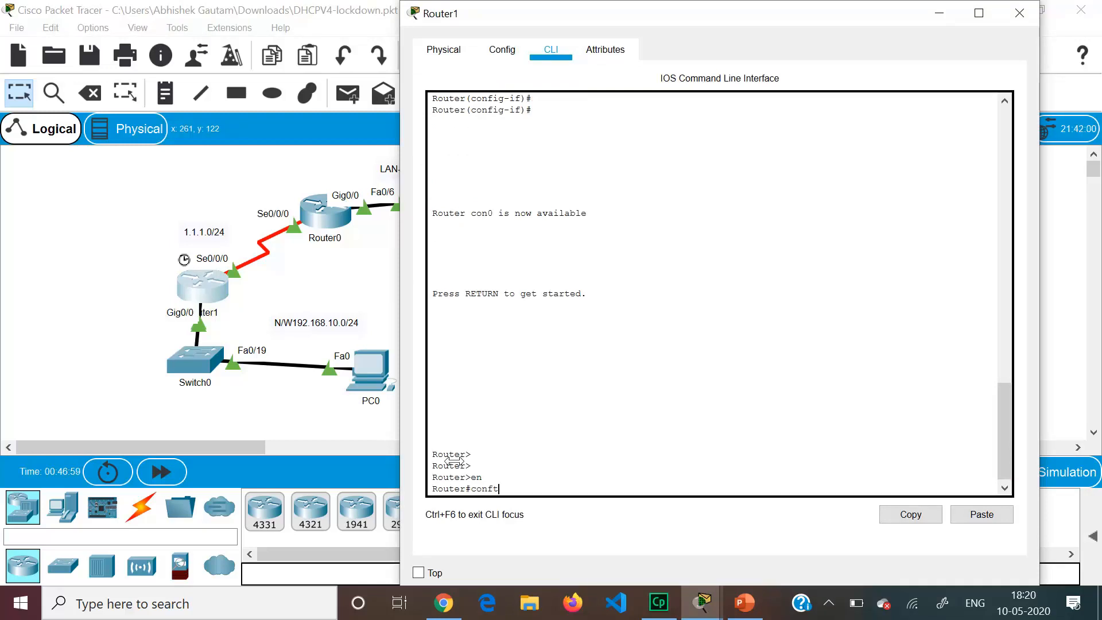
key(BackSpace)
text(t)
key(Return)
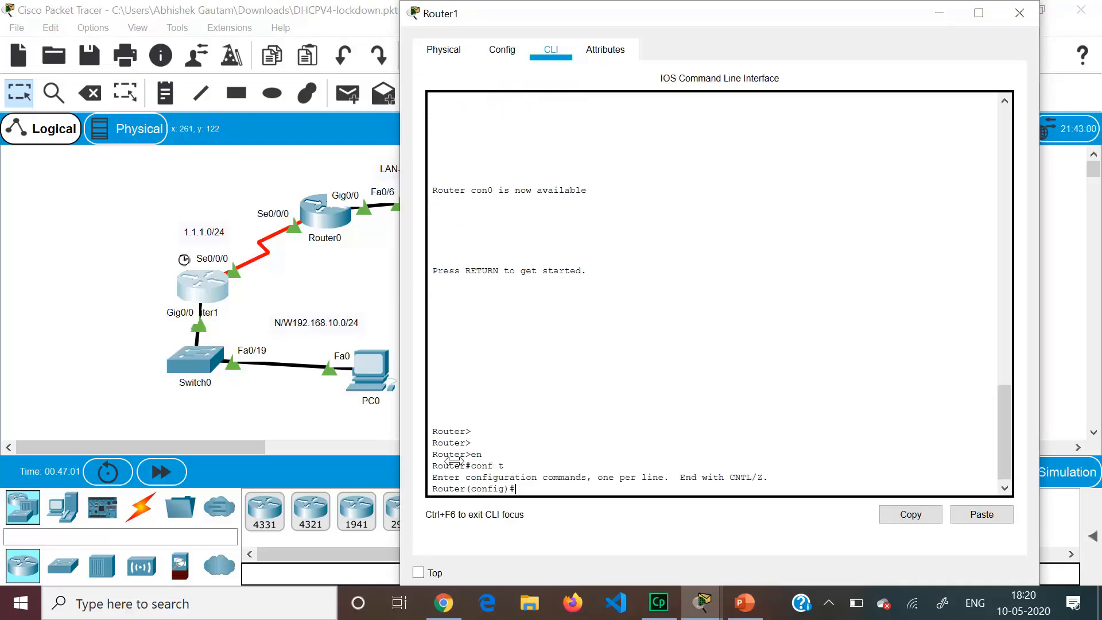
Step: Make Router1 a DHCP relay by setting the helper address 1.1.1.2 on interface g0/0
text(int g0/0)
key(Return)
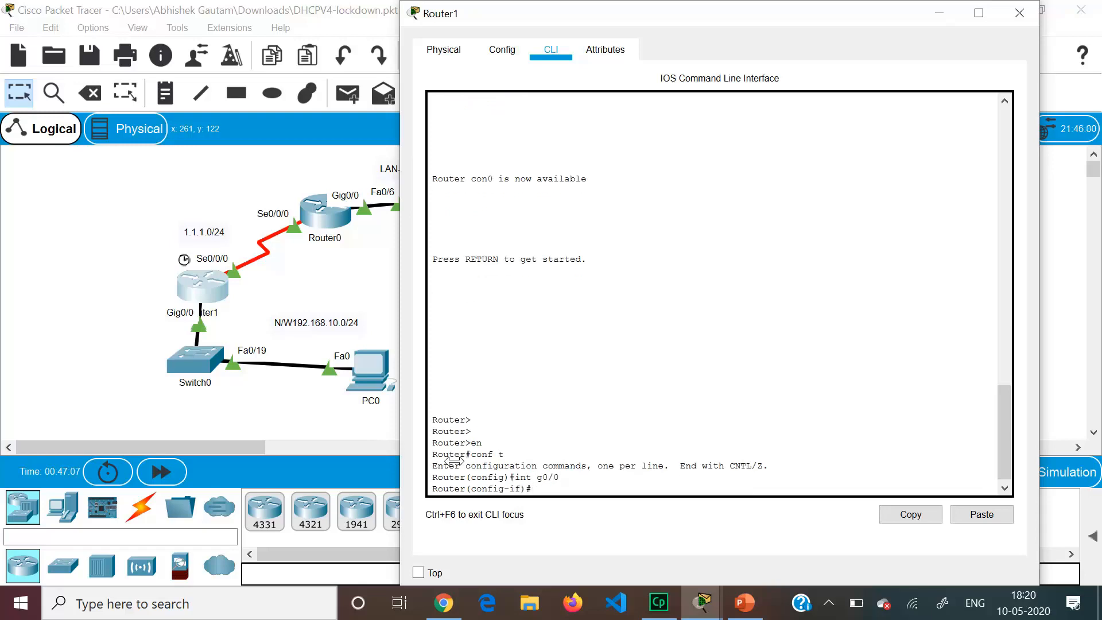
text(ip he)
key(Tab)
text(lp)
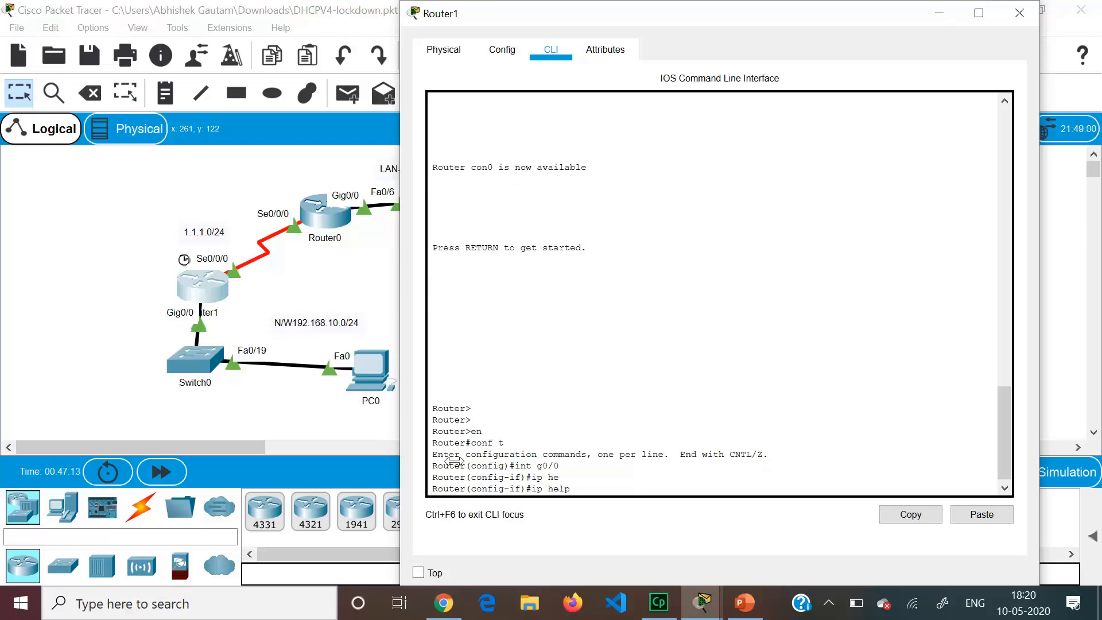
text(er-a)
key(Tab)
text(1.1.1.2)
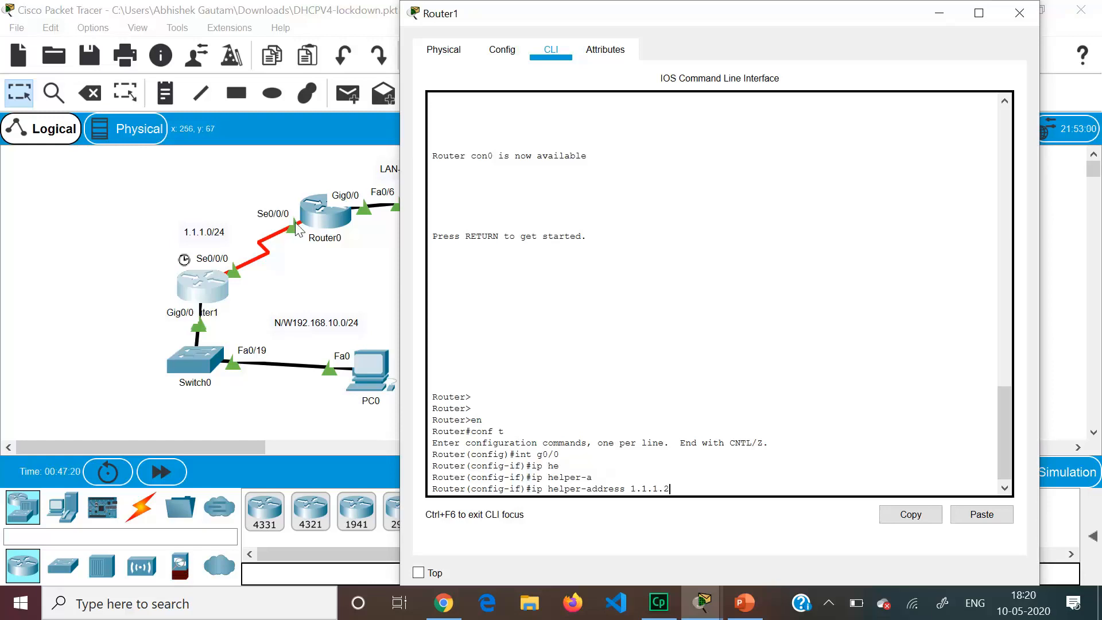
key(Return)
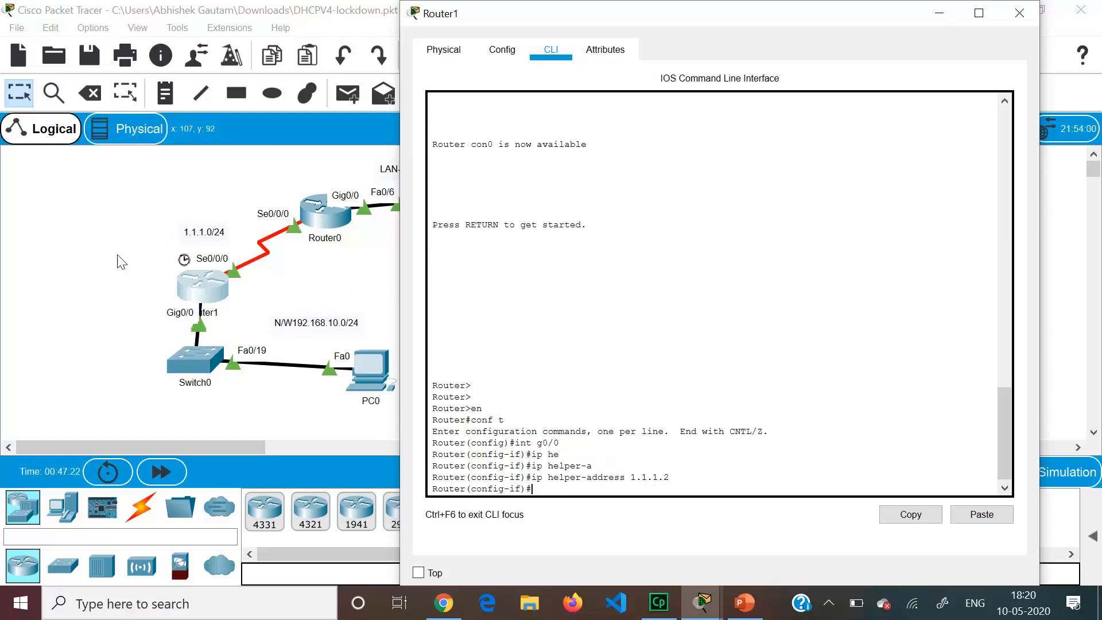
click(146, 245)
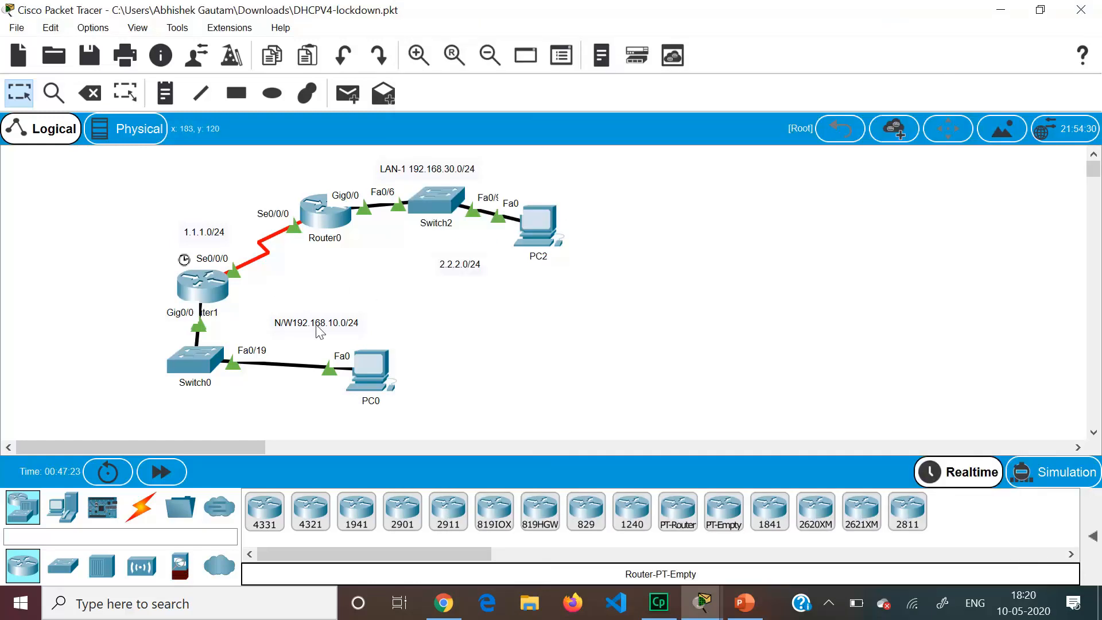
Step: In PC0's IP configuration, switch from DHCP to Static and back to DHCP to request a new address
click(369, 378)
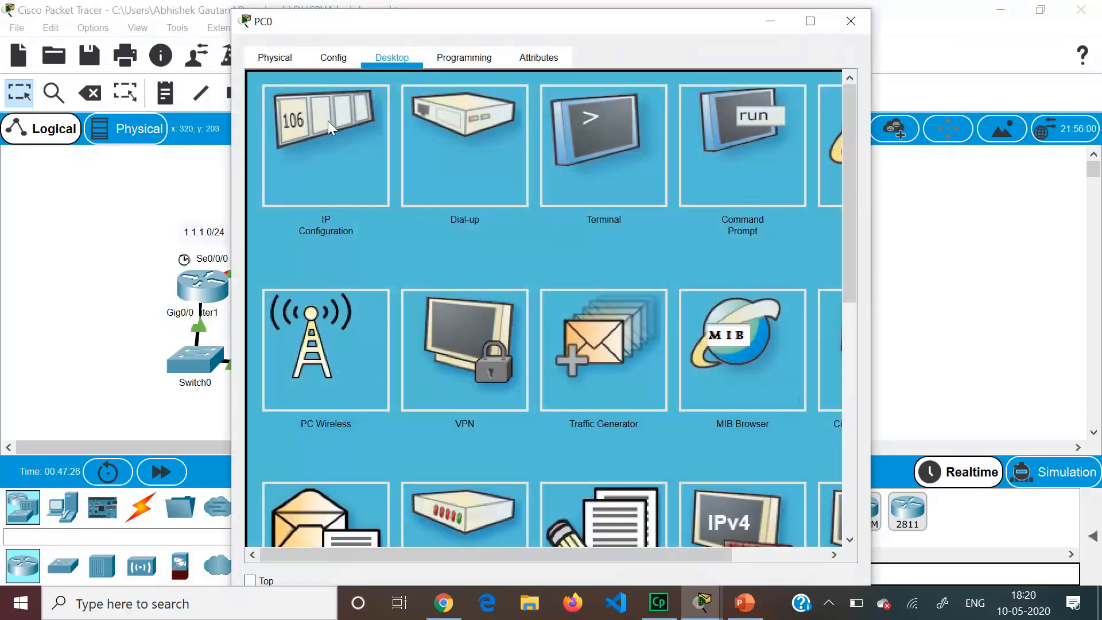
click(328, 121)
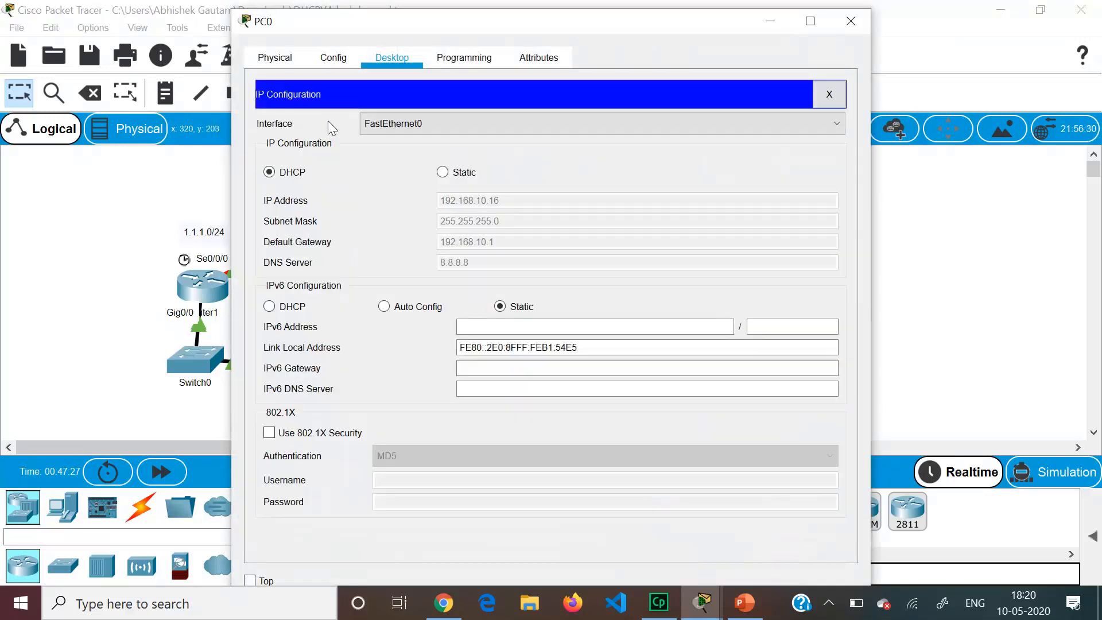
click(444, 173)
click(294, 179)
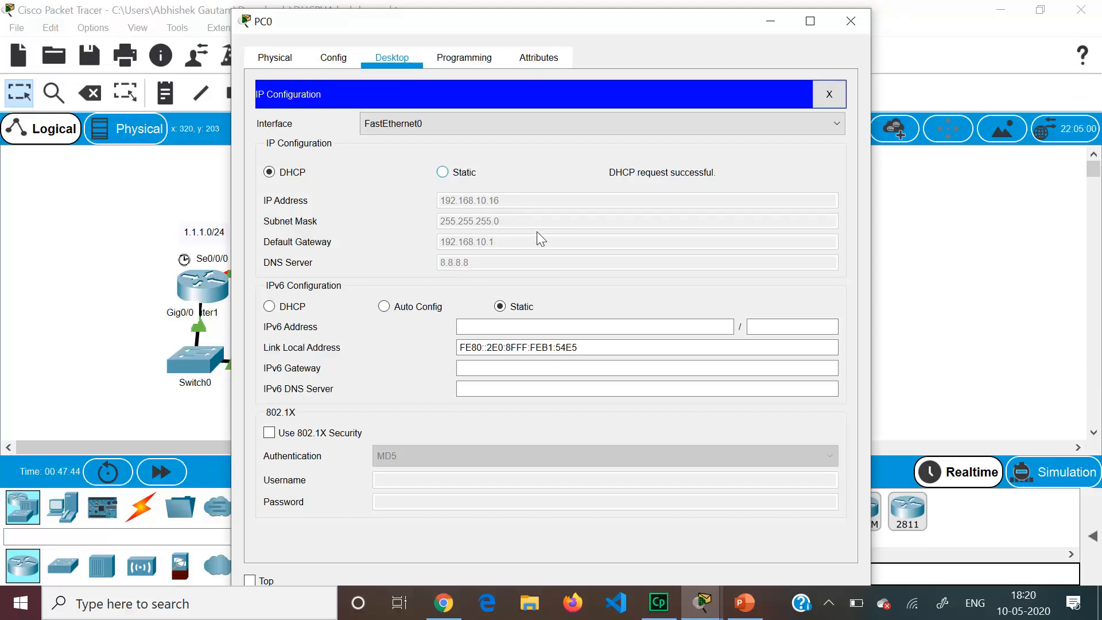
click(224, 253)
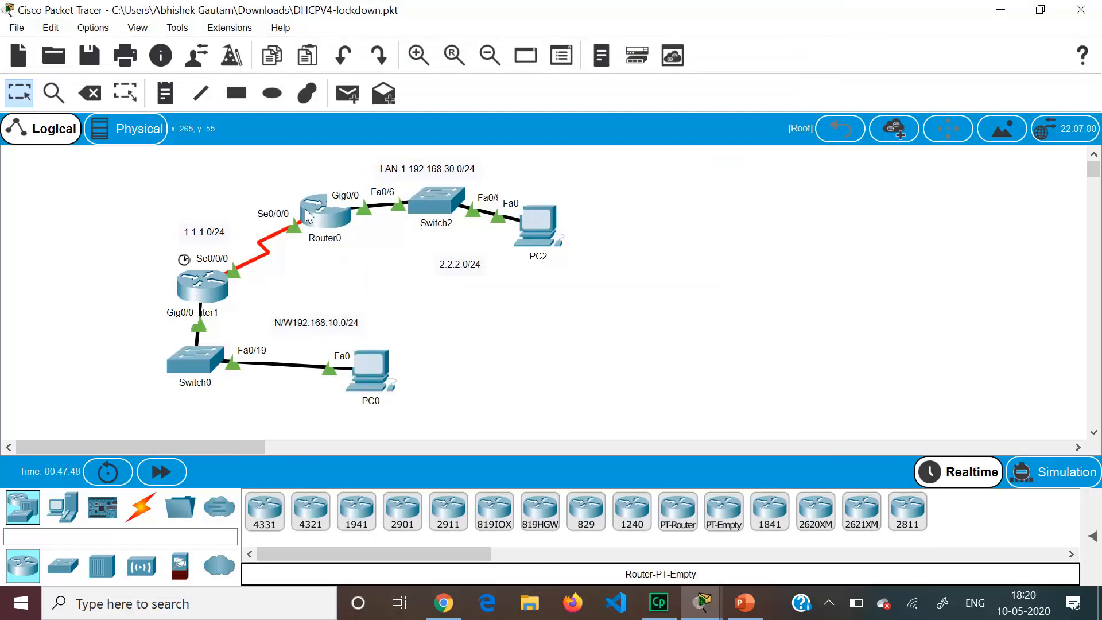
Step: Inspect the routers' interface details, then switch to PowerPoint and view the DHCPv6 Configuration Requirements slide
mouse_move(314, 217)
mouse_move(216, 283)
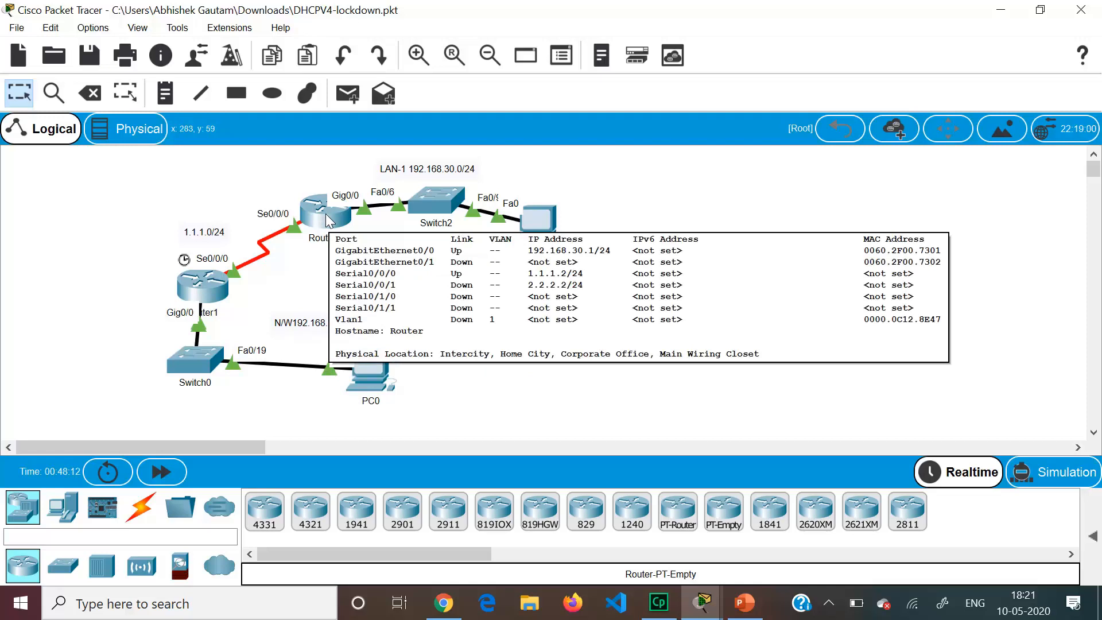
mouse_move(738, 591)
click(737, 540)
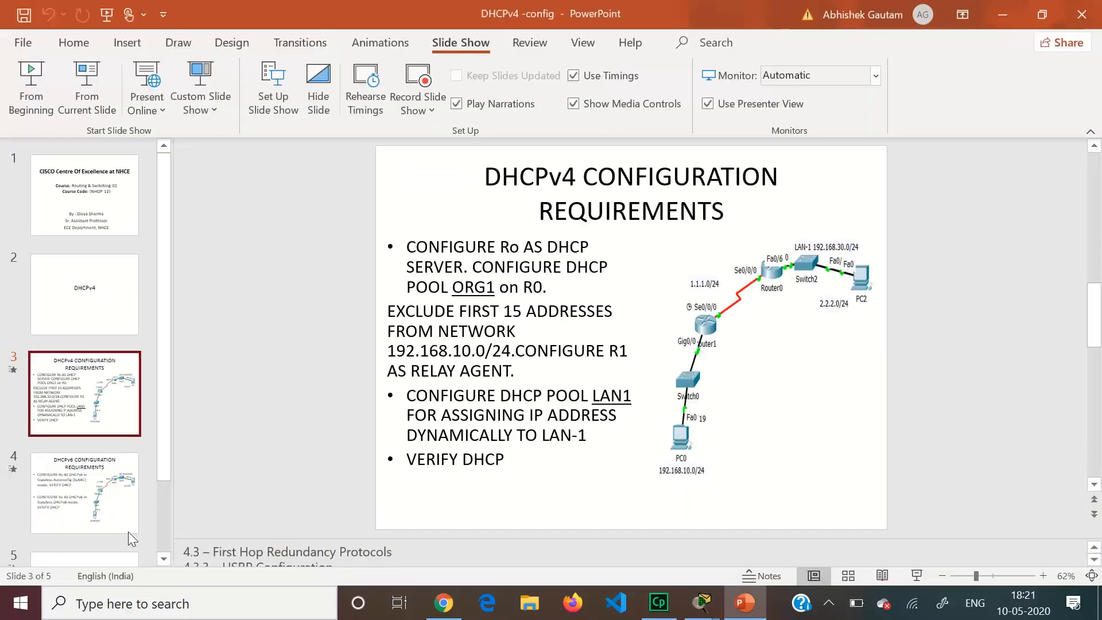
click(92, 520)
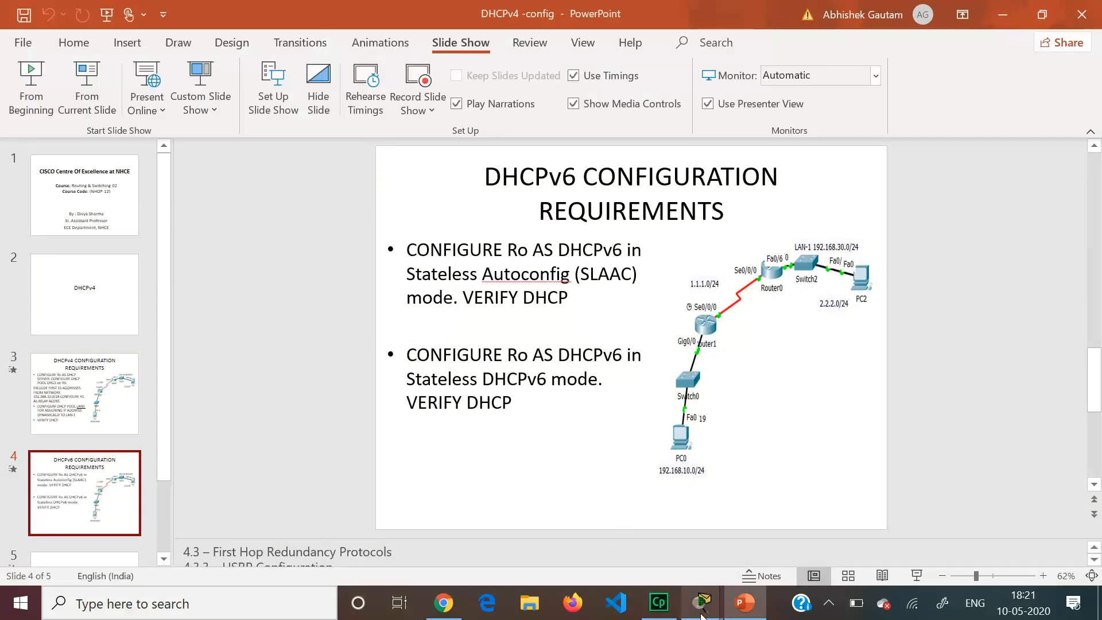
Step: Switch to the DHCPv6 2019 file in Packet Tracer and enter global configuration mode on Router2's command line
mouse_move(702, 603)
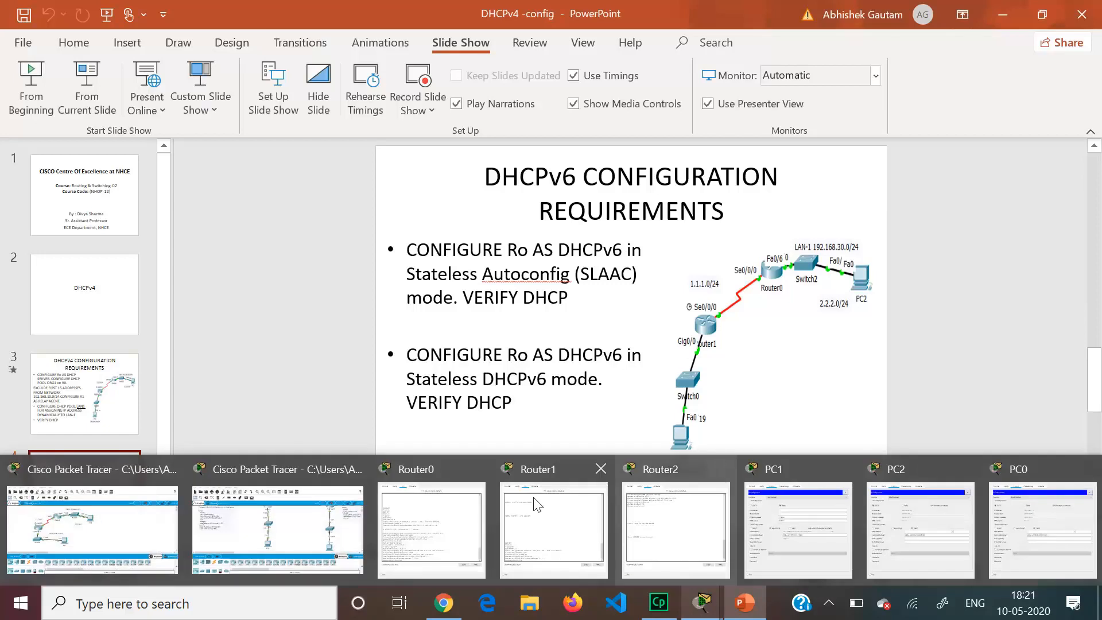
click(275, 535)
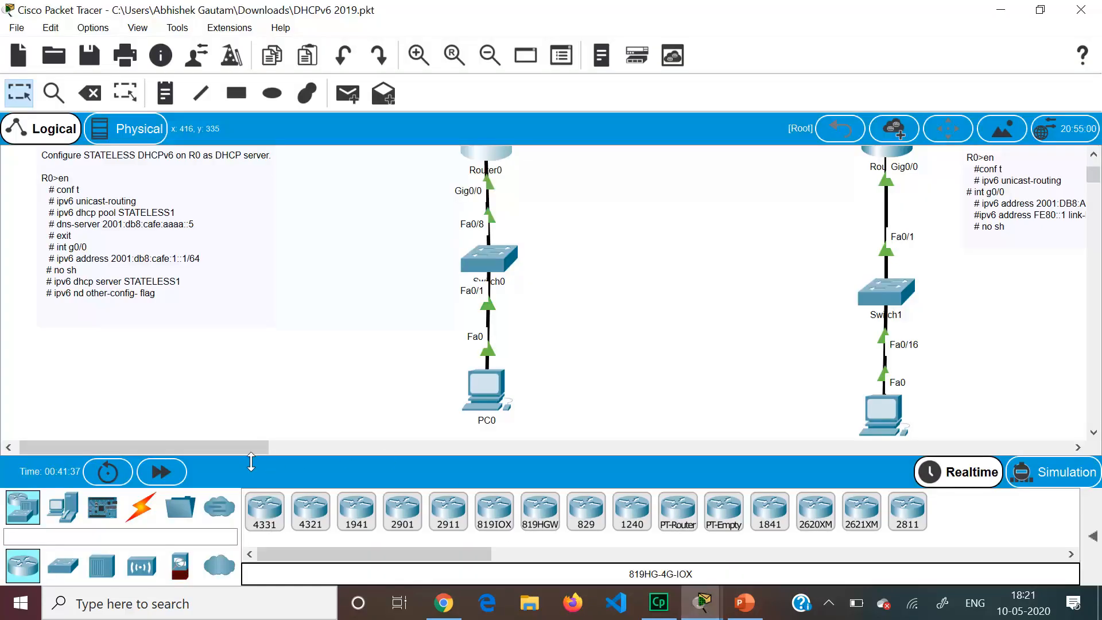
drag(259, 447, 363, 445)
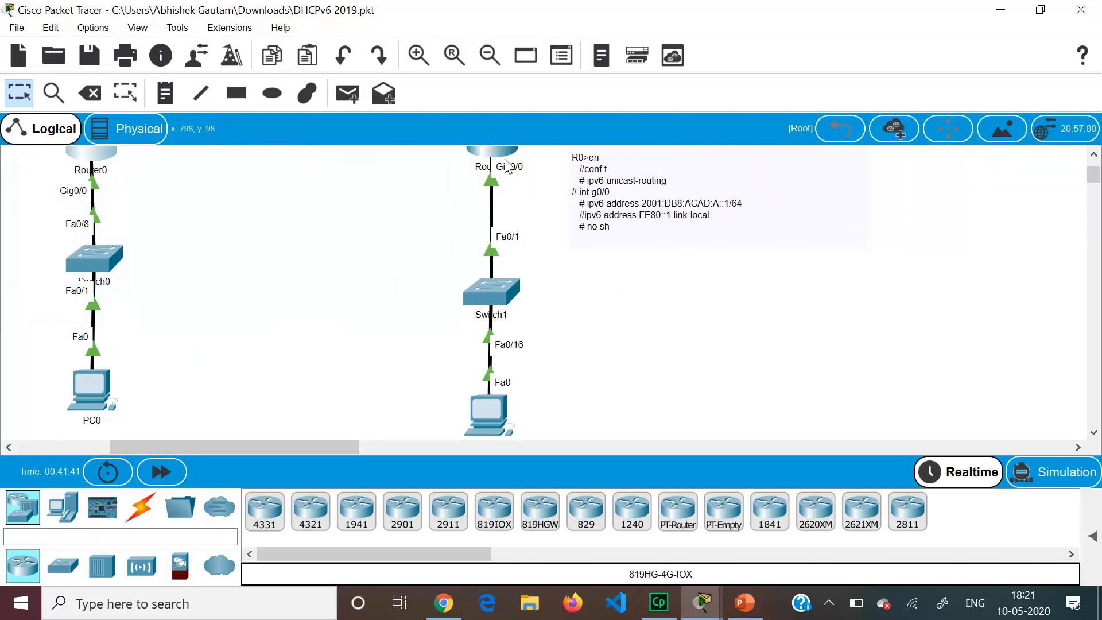
mouse_move(501, 152)
click(490, 155)
key(Return)
key(Return)
key(Return)
text(en)
key(Return)
text(conf t)
key(Return)
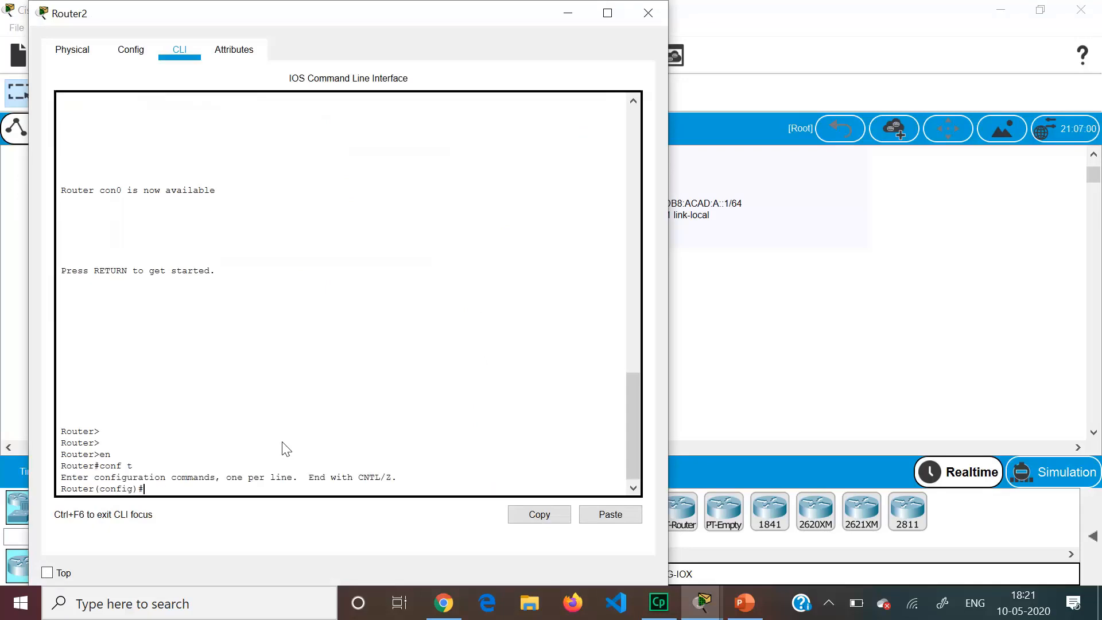
Step: Enable IPv6 unicast routing on Router2
text(ipv6 u)
key(Tab)
key(Return)
Step: Assign the IPv6 address 2001:db8:cafe:ACAD:A::1/64 to Router2's interface g0/0
text(in)
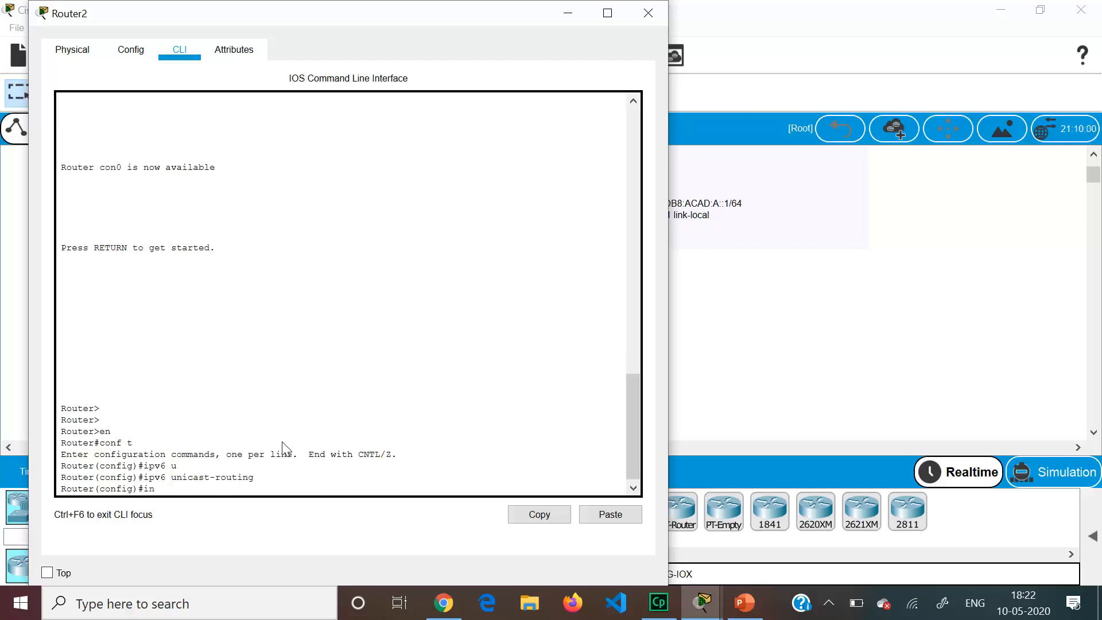
text(t g0/0)
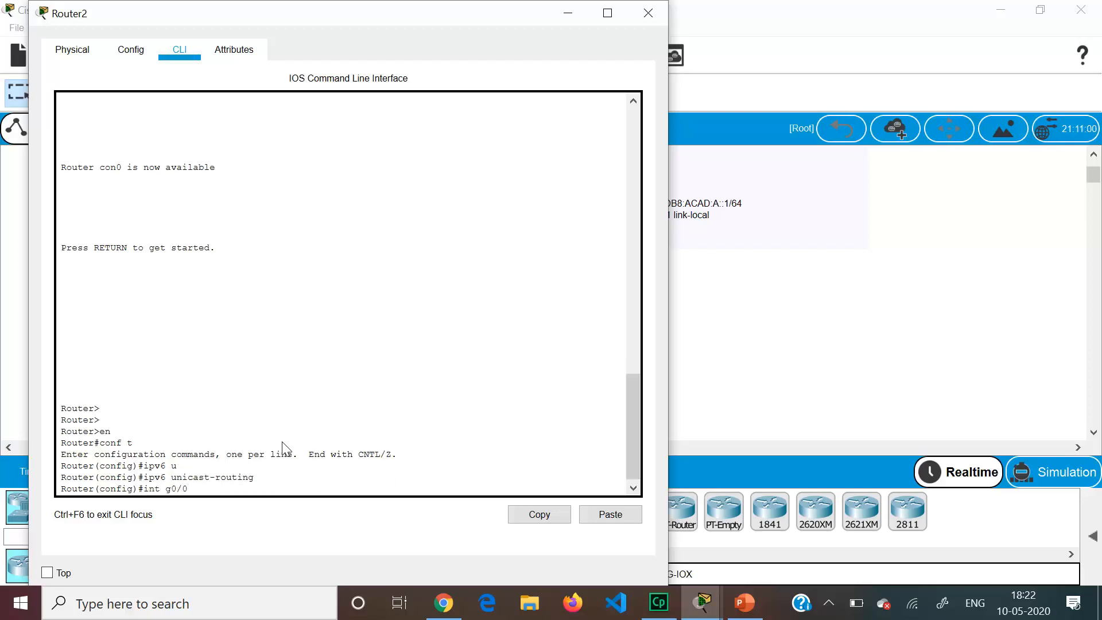
key(Return)
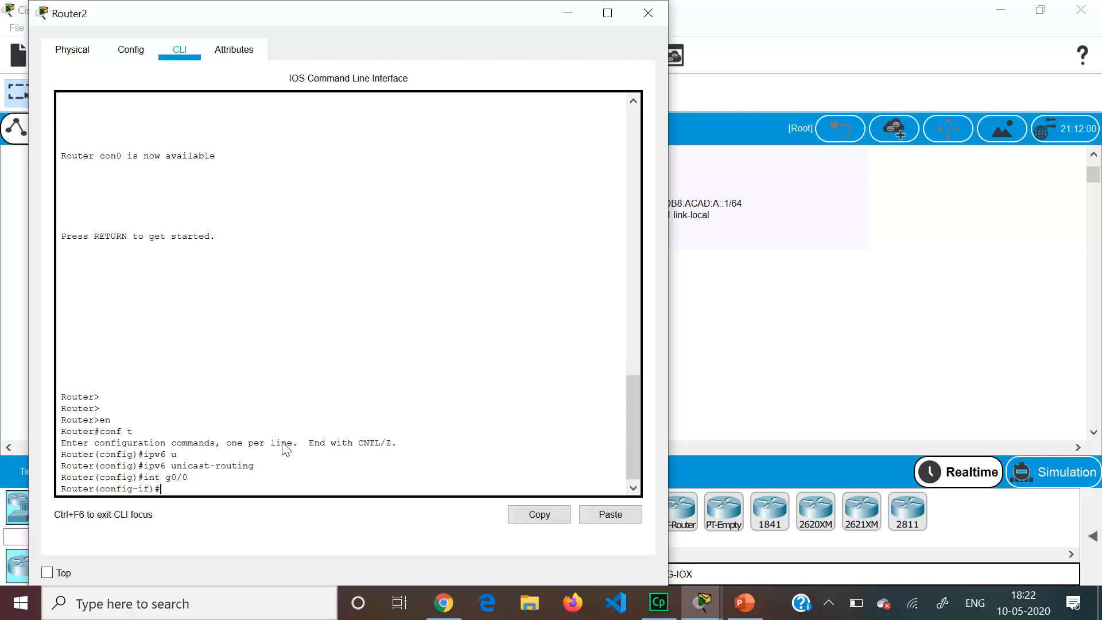
text(ipv6 address)
key(Up)
key(Up)
key(BackSpace)
key(BackSpace)
key(BackSpace)
key(BackSpace)
key(BackSpace)
key(BackSpace)
key(BackSpace)
key(BackSpace)
key(BackSpace)
key(BackSpace)
key(BackSpace)
key(BackSpace)
key(BackSpace)
key(BackSpace)
key(BackSpace)
text(address 2001:db8:cafe)
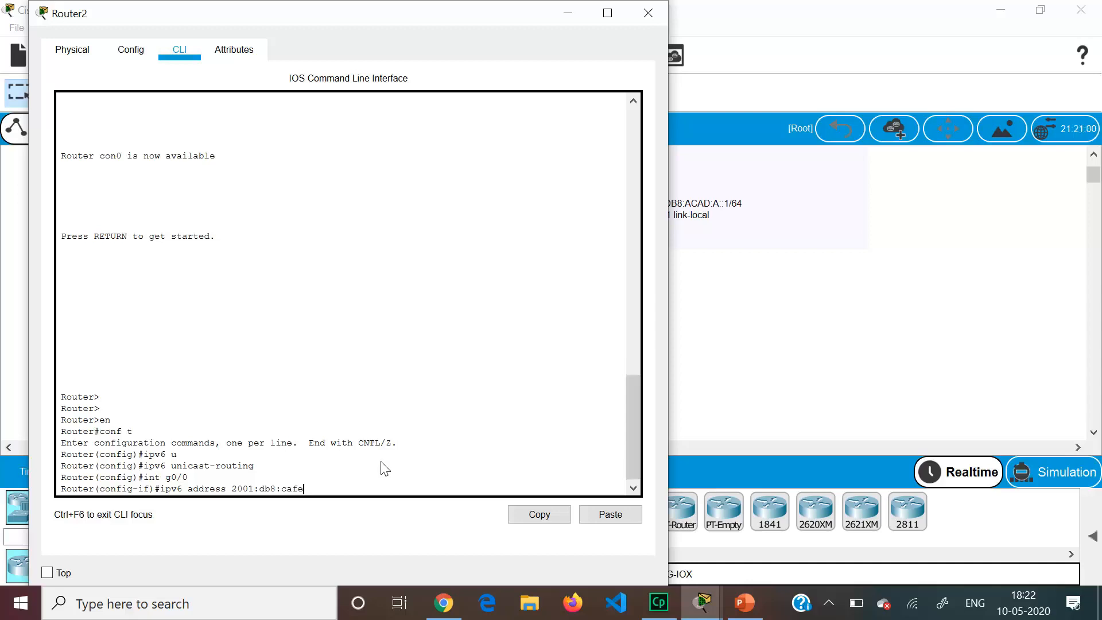
text(:ACA)
text(D:A::1/64)
key(Return)
Step: Set FE80::1 as the link-local address of Router2's g0/0, enable the interface and return to the topology
text(ipv)
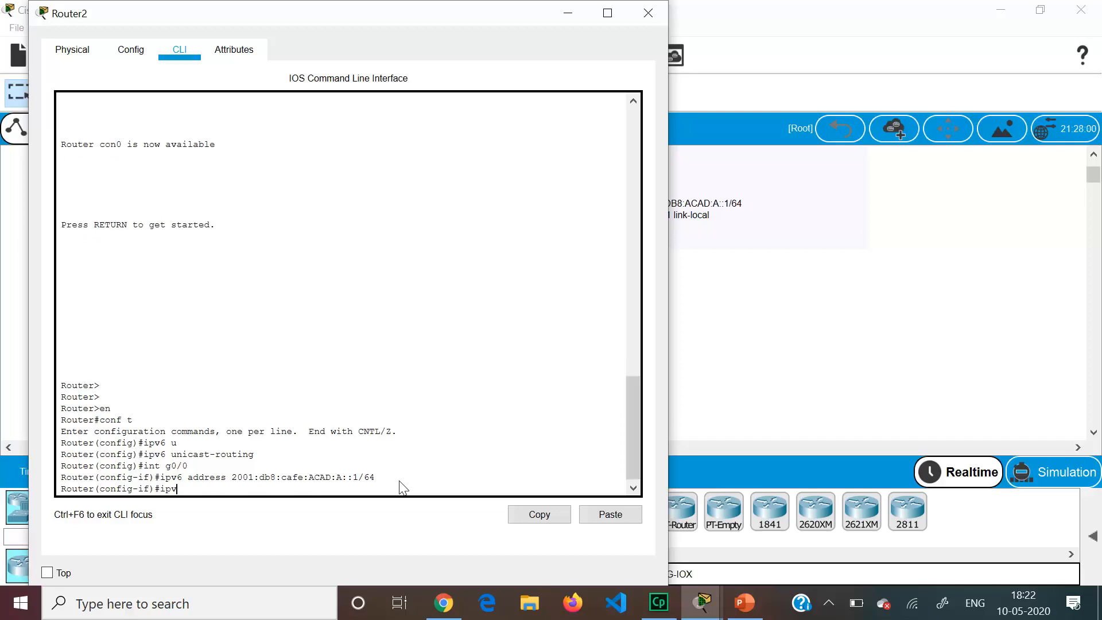
text(6)
text( FE8)
text(0::1 li)
text(nk-loca)
text(addre)
key(Return)
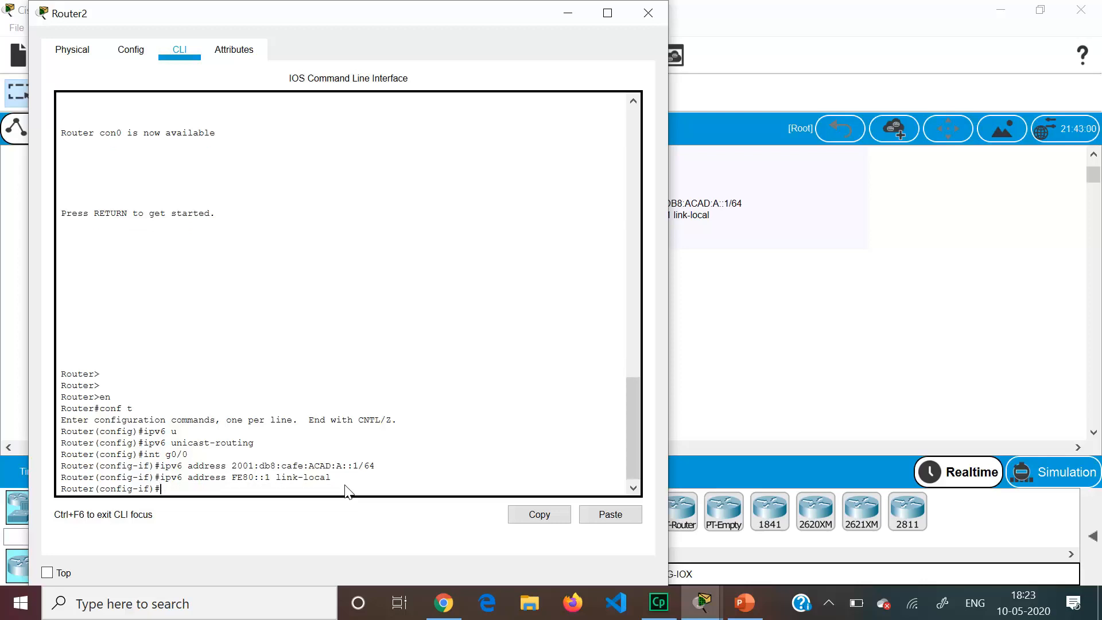
text(no sh)
key(Return)
key(Return)
key(Return)
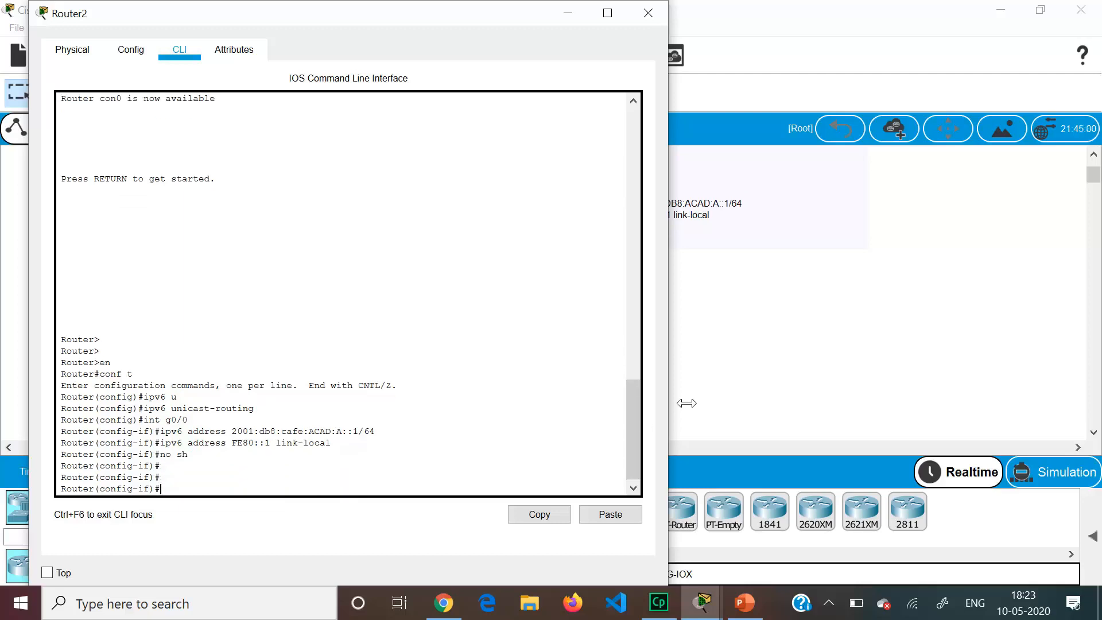
click(773, 364)
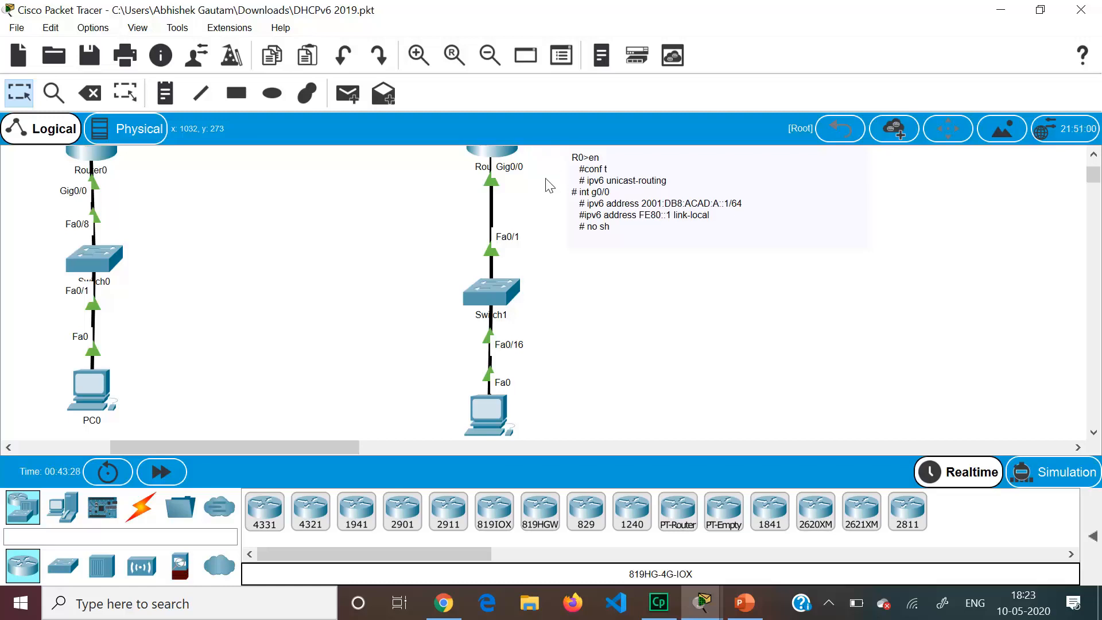
Step: Set PC1's IPv6 configuration to Auto Config, check the link-local prefix and minimize the PC window
click(483, 407)
click(500, 306)
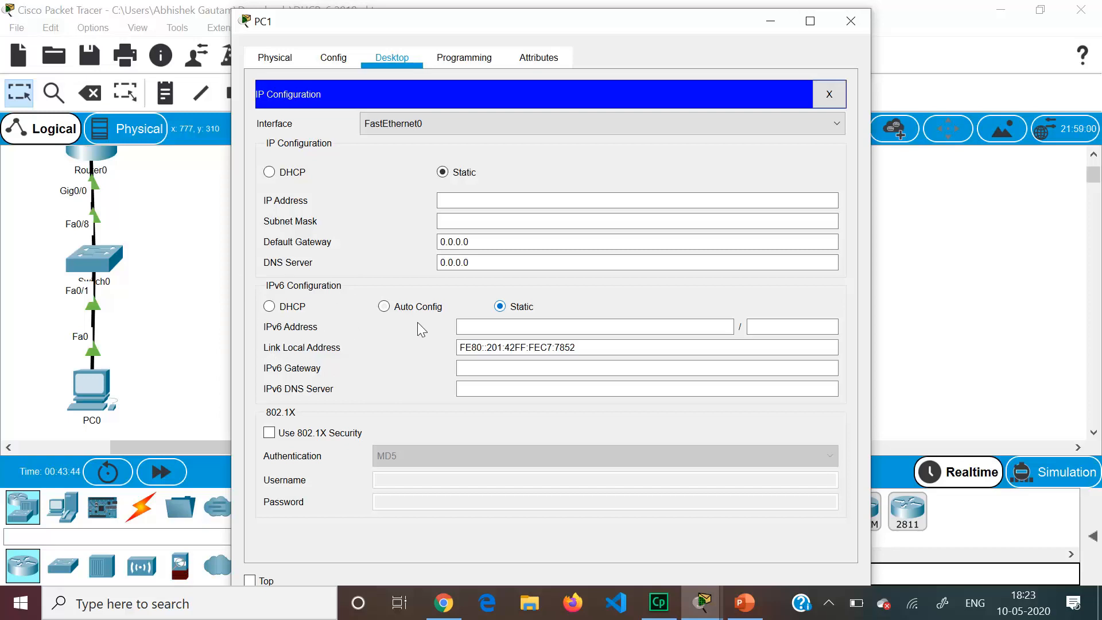
click(436, 309)
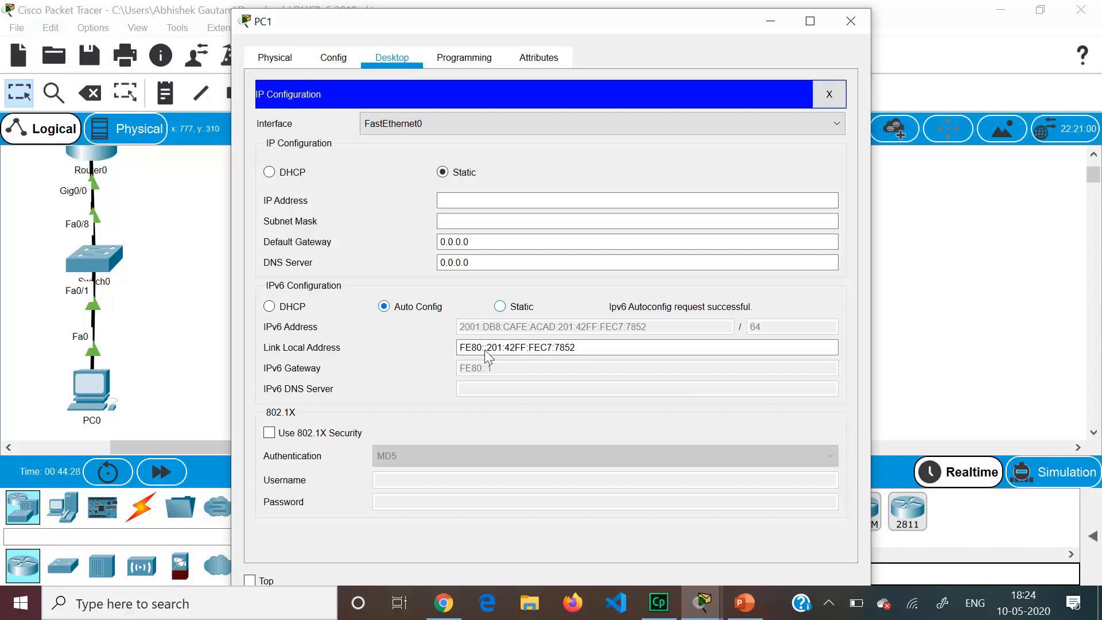
drag(487, 353, 458, 351)
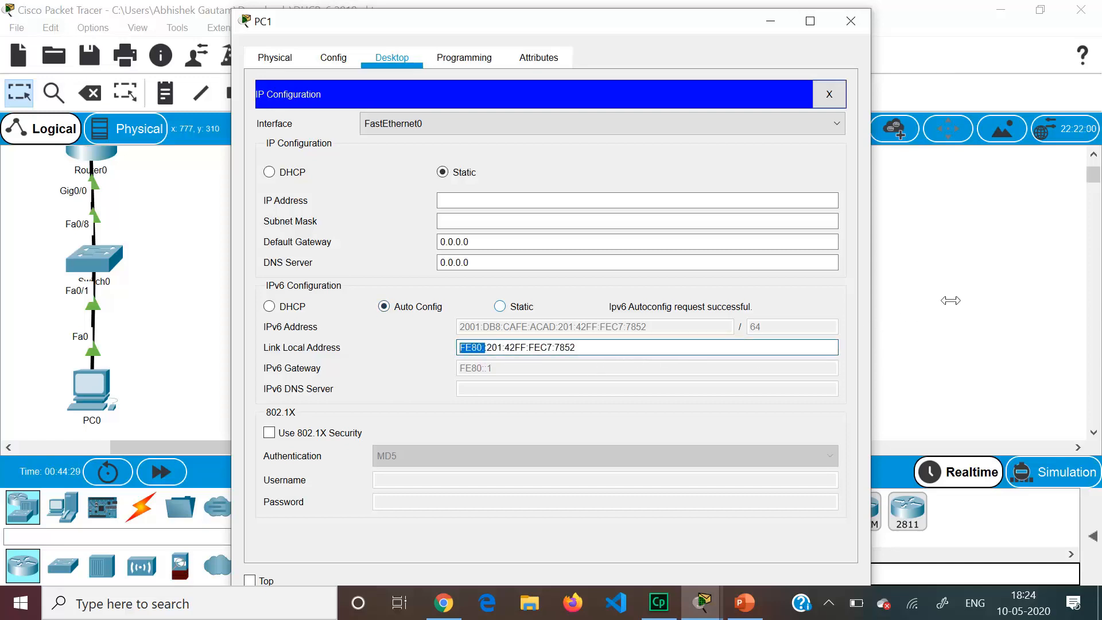
click(768, 23)
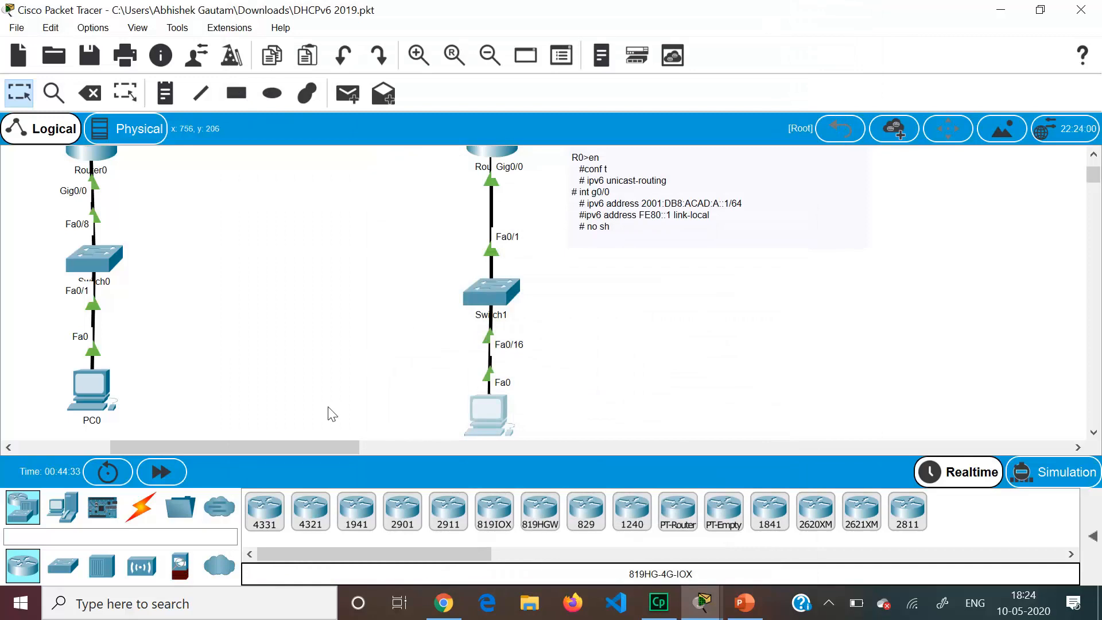
Step: Open Router0's command line and enter global configuration mode for the stateless DHCPv6 setup
drag(295, 449, 204, 454)
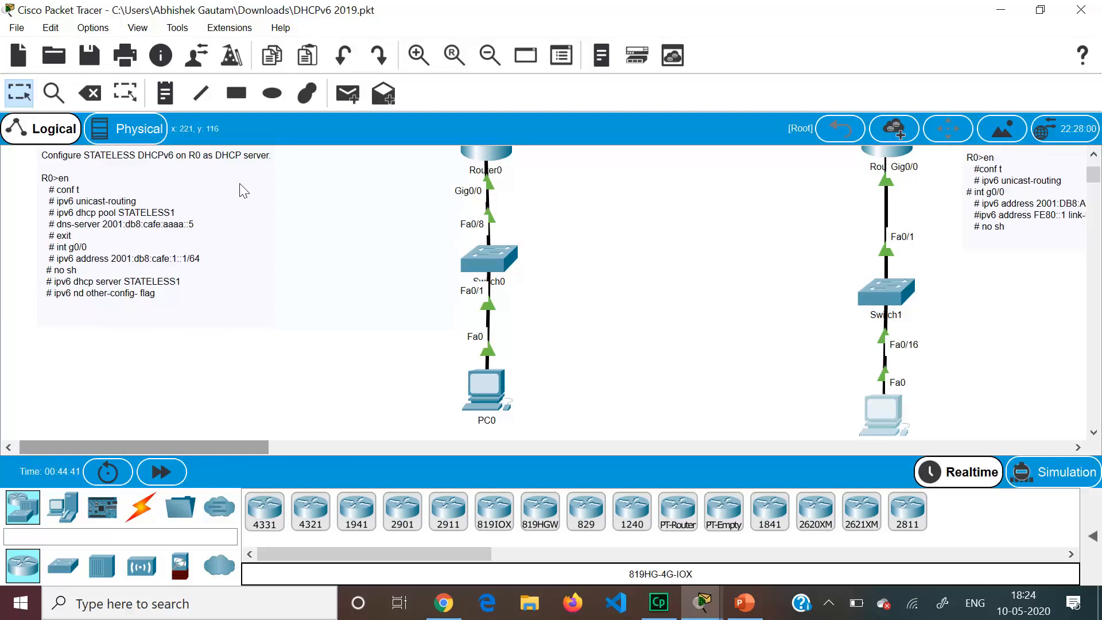
click(495, 162)
key(Return)
key(Return)
key(Return)
key(Return)
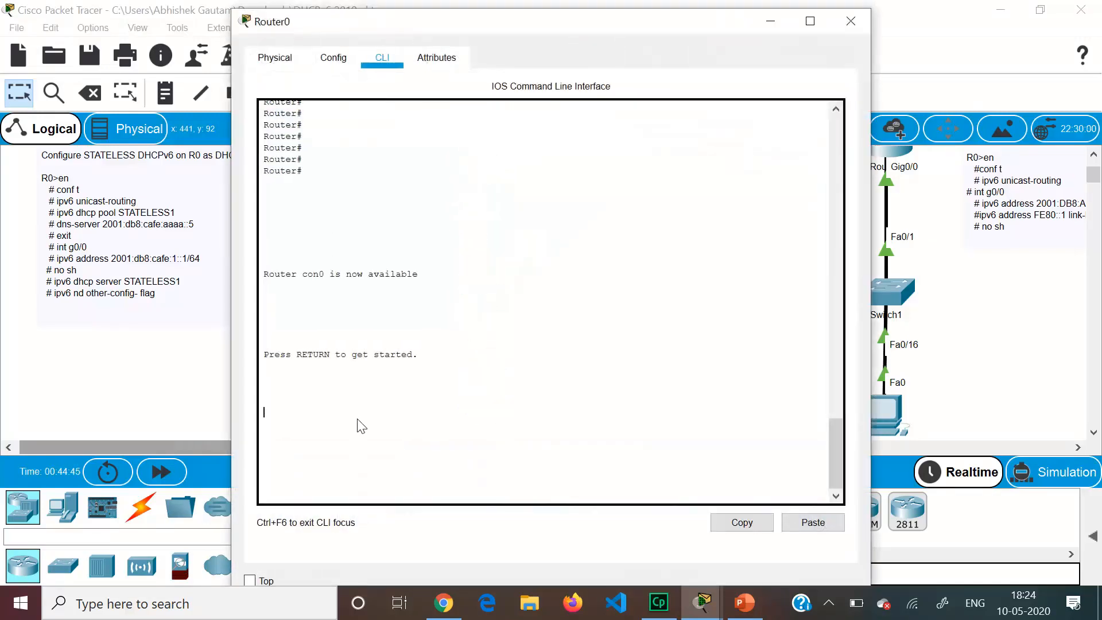
text(en)
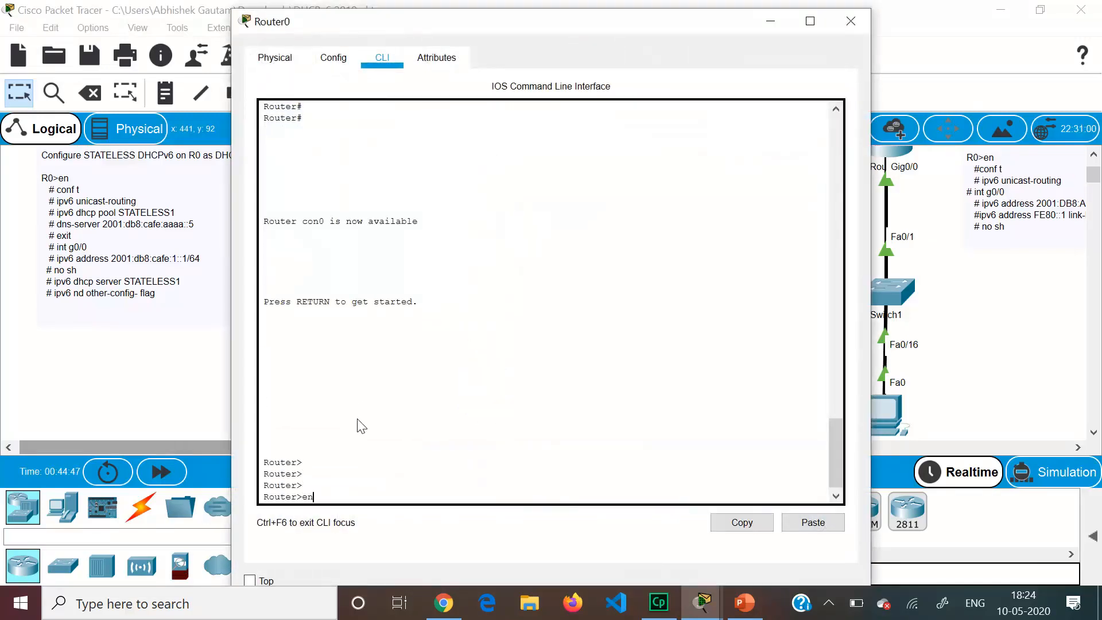
key(Return)
text(conf t)
key(Return)
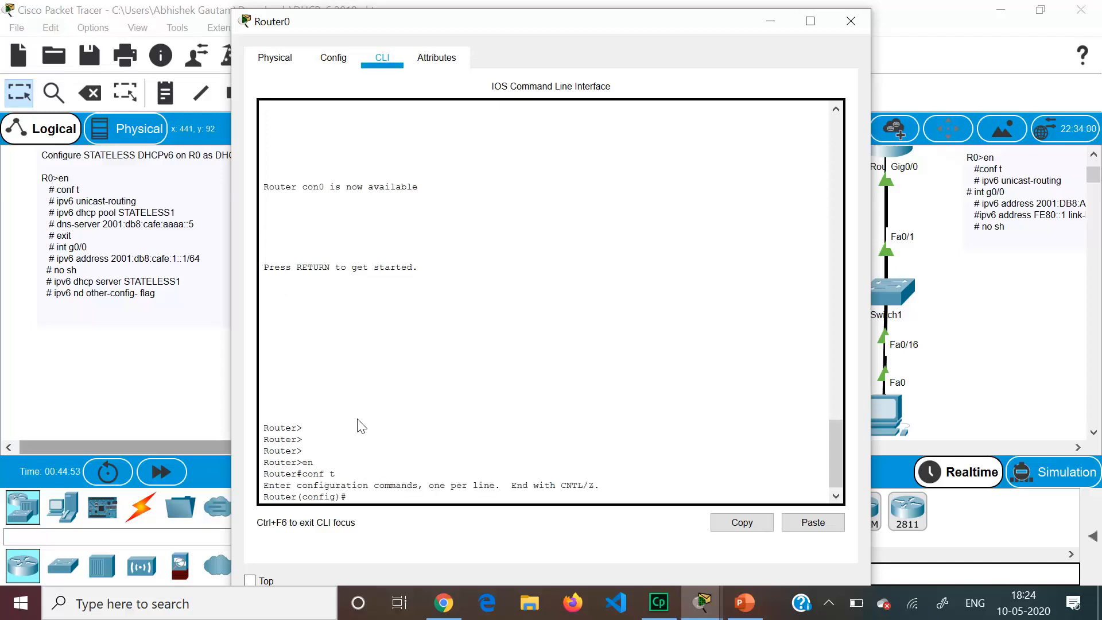
Step: Enable IPv6 unicast routing on Router0
text(ipv6 uni)
key(Tab)
key(Return)
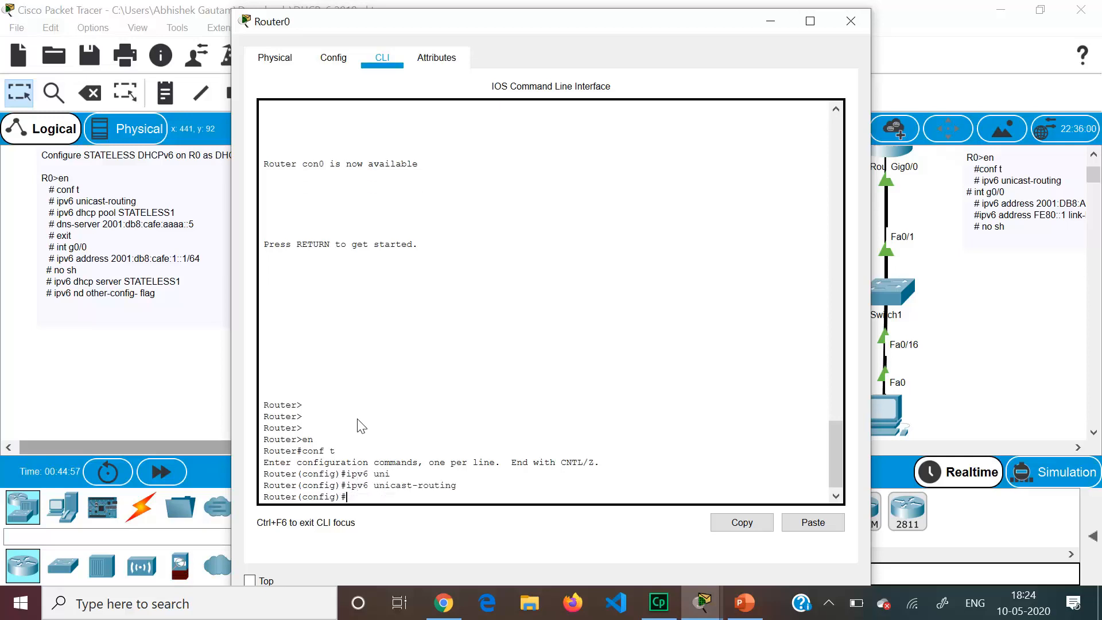
Step: Create the DHCPv6 pool STATELESS1 on Router0 with DNS server 2001:db8:cafe:aaaa::5
text(ipv6 dhcp pool STATELESS1)
key(Return)
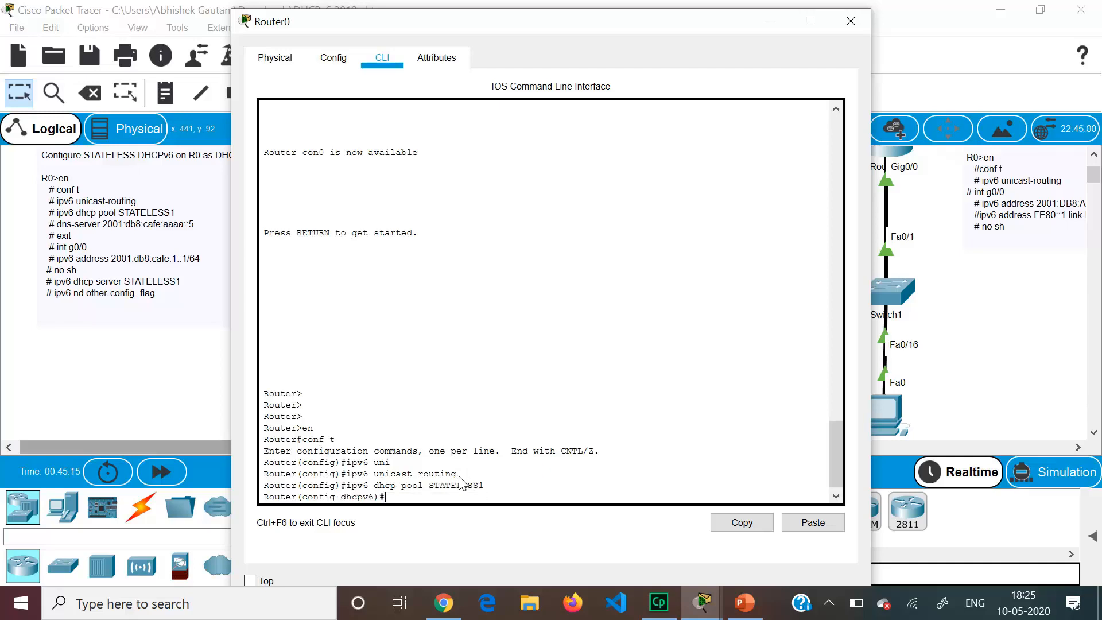
text(dns-ser)
key(Tab)
text(2001:db8)
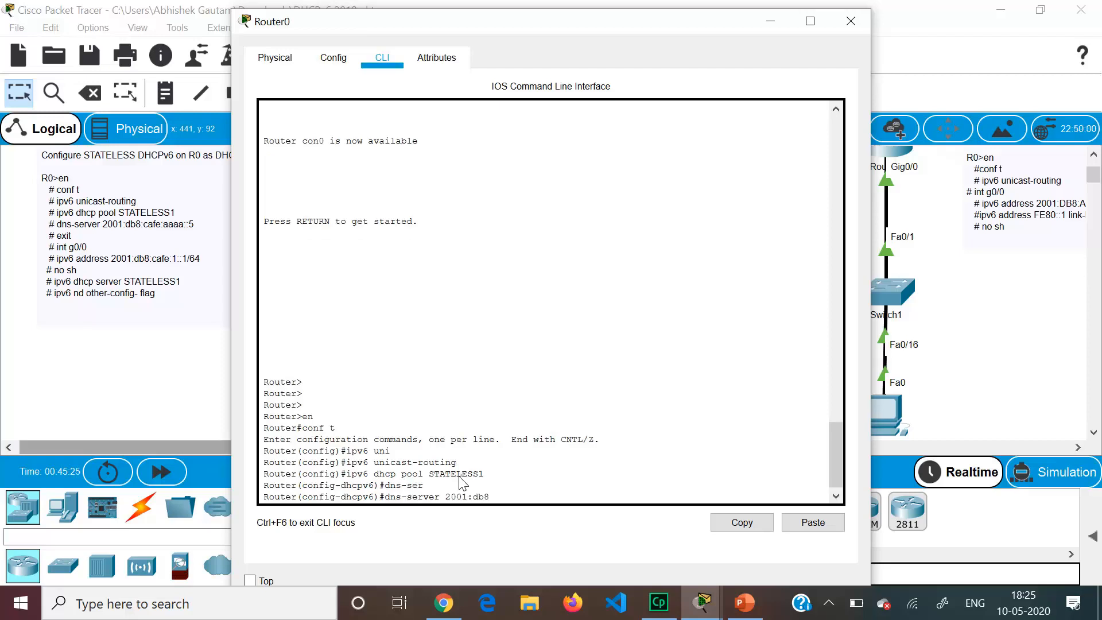
text(:cafe:aaaa::5)
key(Return)
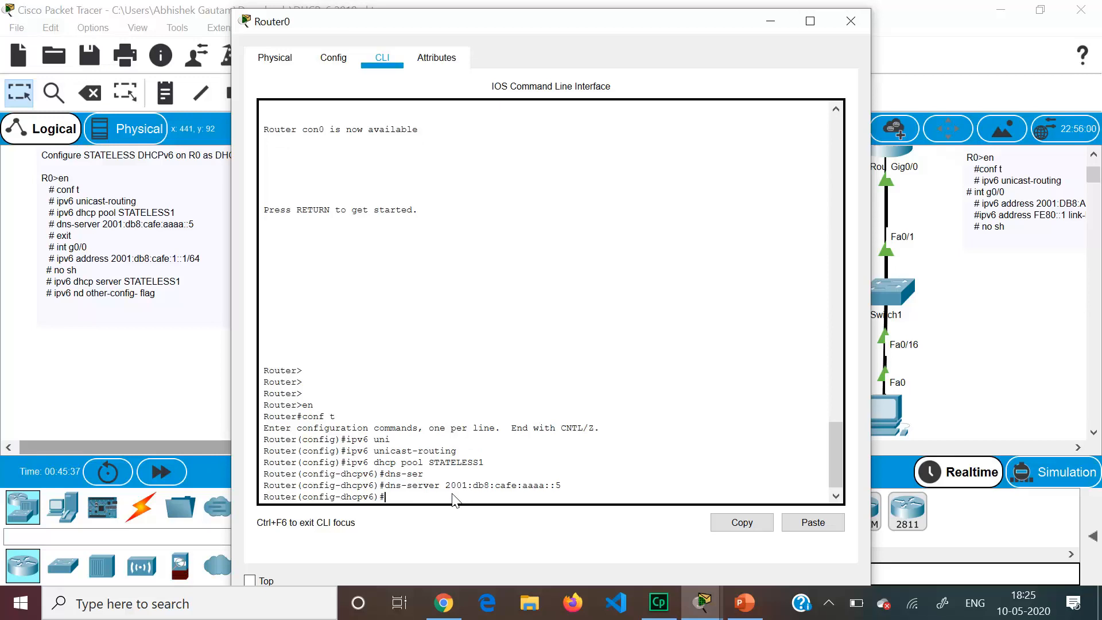
Step: Leave the pool, assign 2001:db8:cafe:1::1/64 to Router0's interface g0/0 and enable the interface
text(exit)
key(Return)
text(int g0/0)
key(Return)
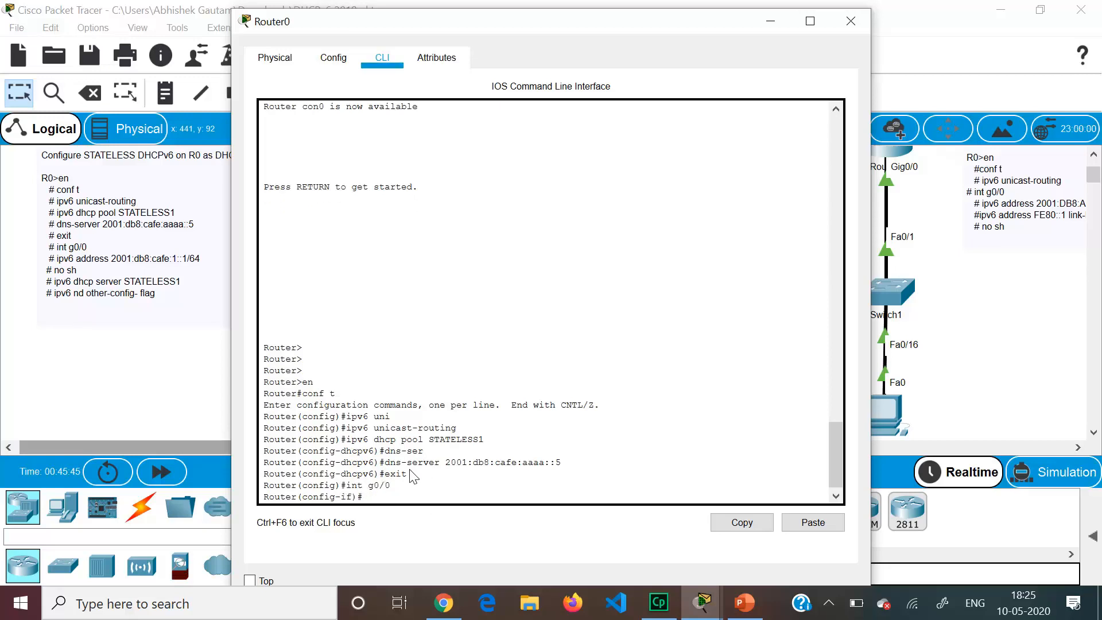
text(ipv6 address 2001:db8:cafe)
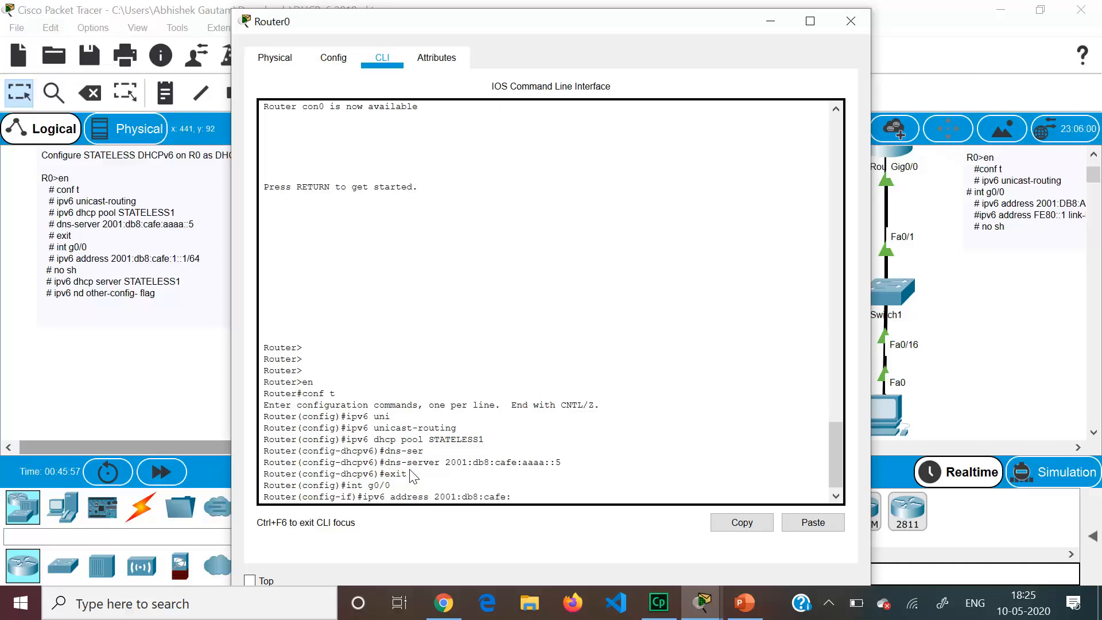
text(:1::1/64)
key(Return)
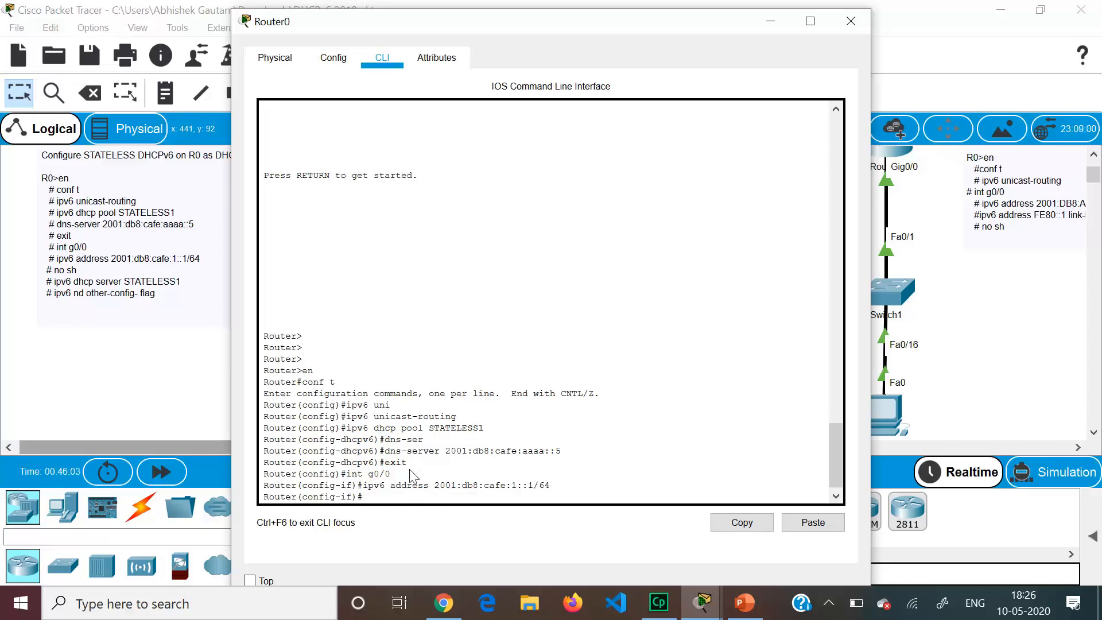
text(no sh)
key(Return)
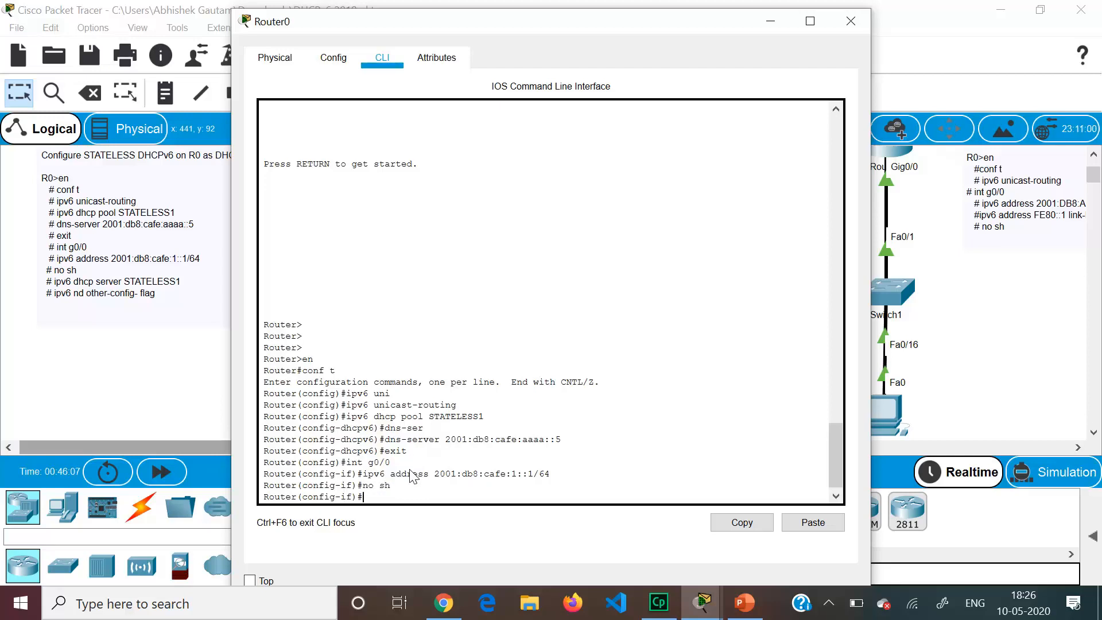
Step: Bind the DHCPv6 server pool STATELESS1 to Router0's interface g0/0
text(ipv)
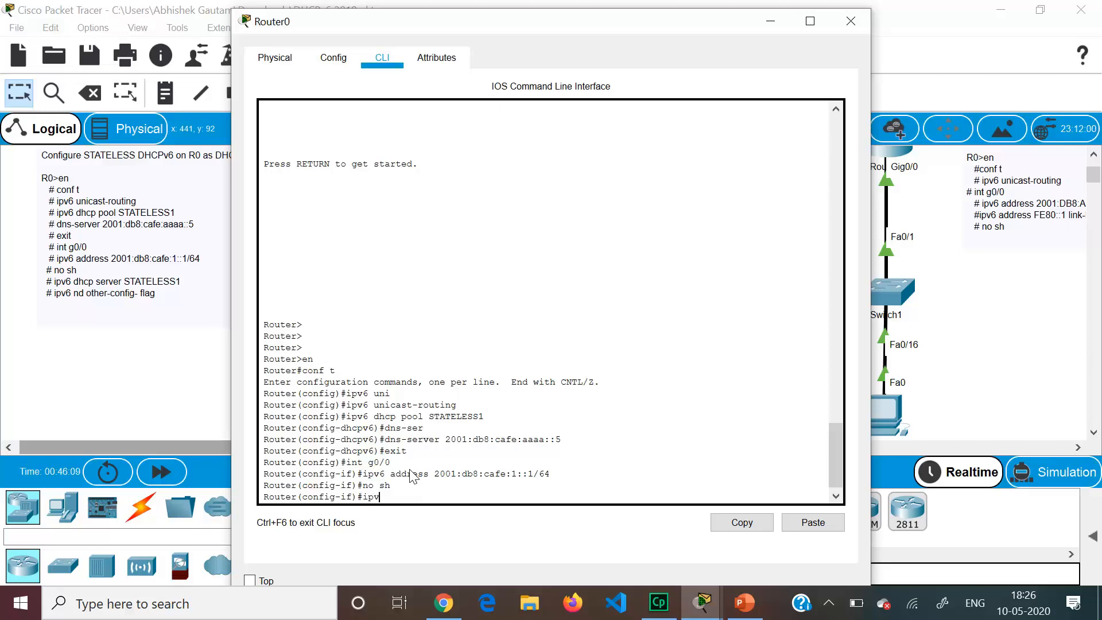
text(6 dhcp server STATELESS1)
key(Return)
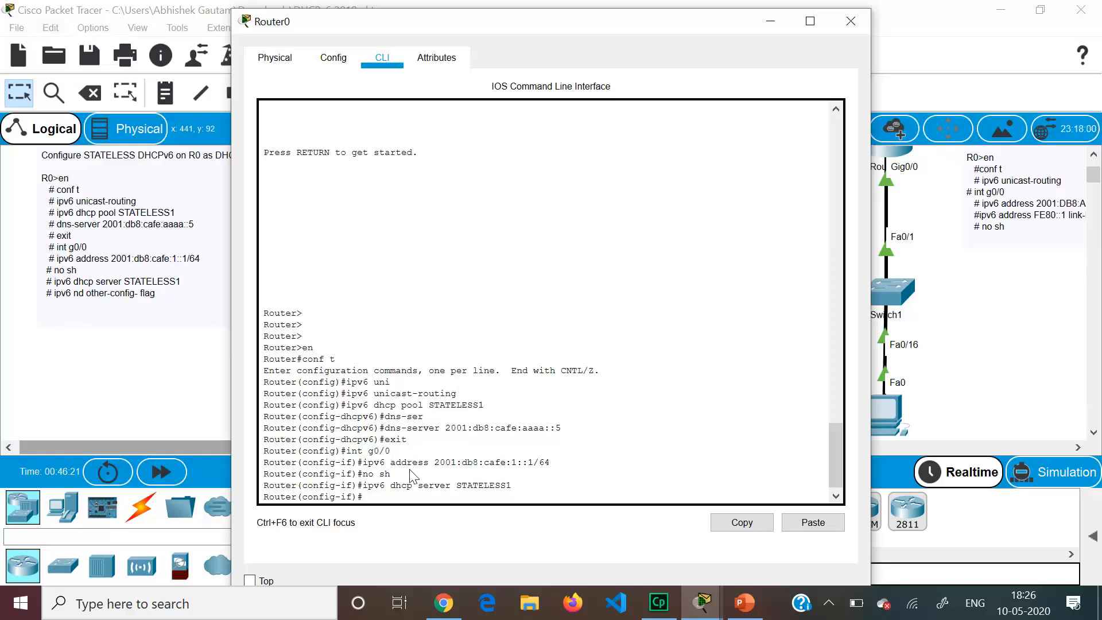
Step: Check the command notes, set the IPv6 ND other-config-flag on Router0's g0/0 and return to the topology
click(115, 380)
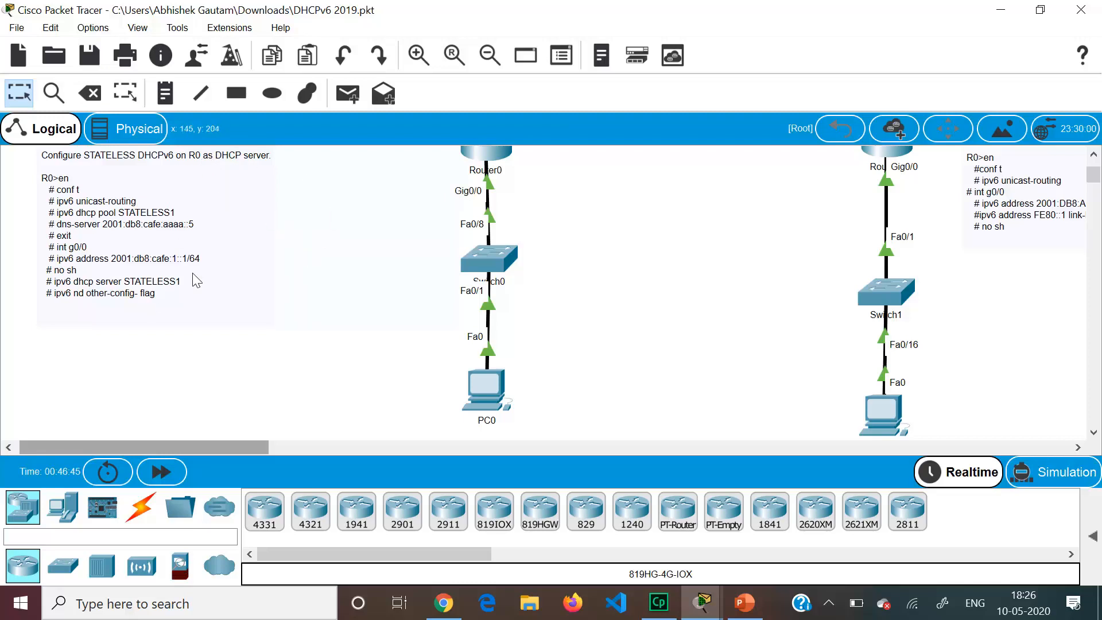
click(499, 156)
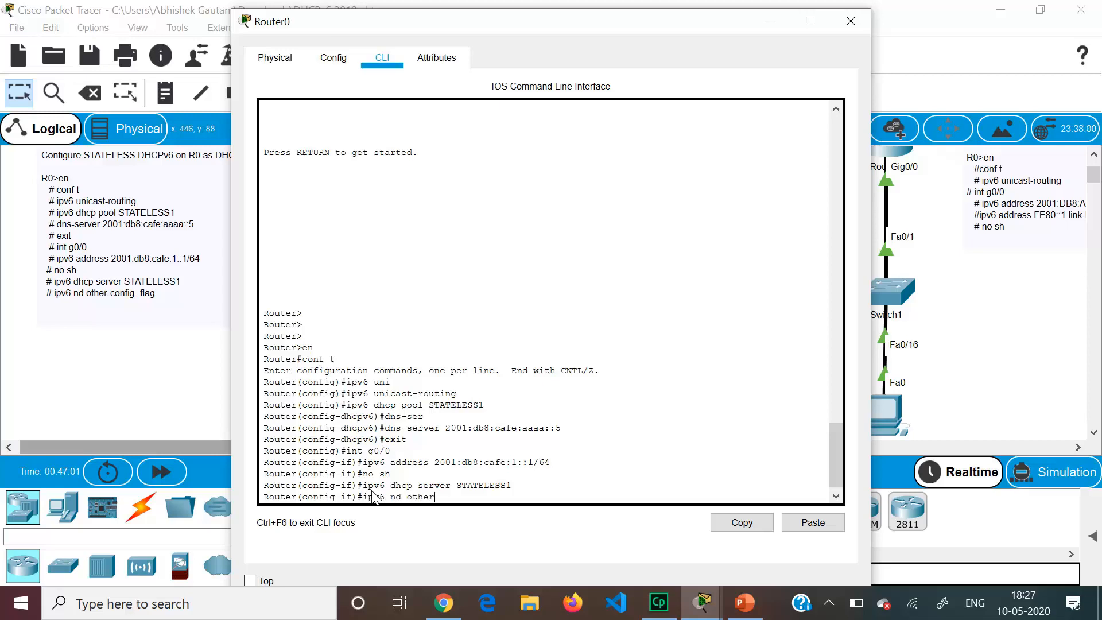
key(Tab)
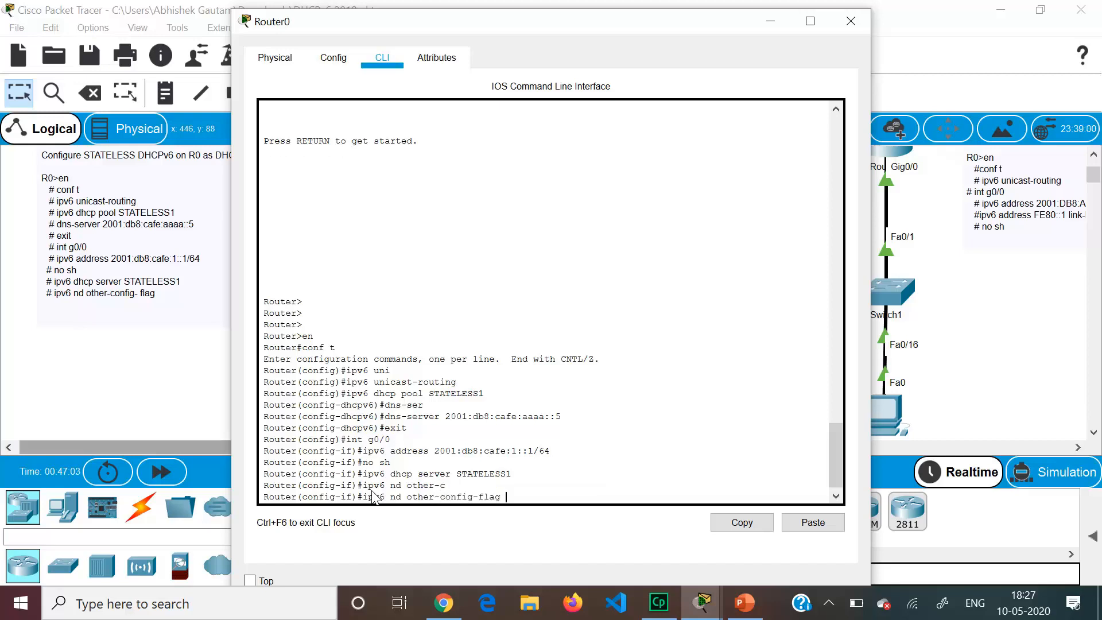
key(Return)
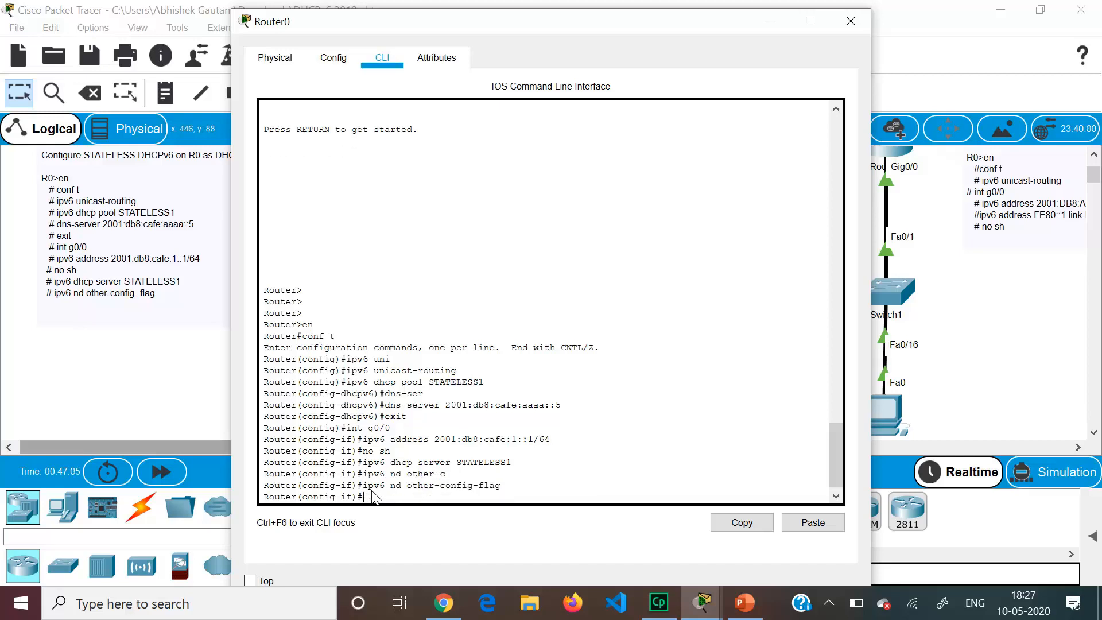
click(989, 327)
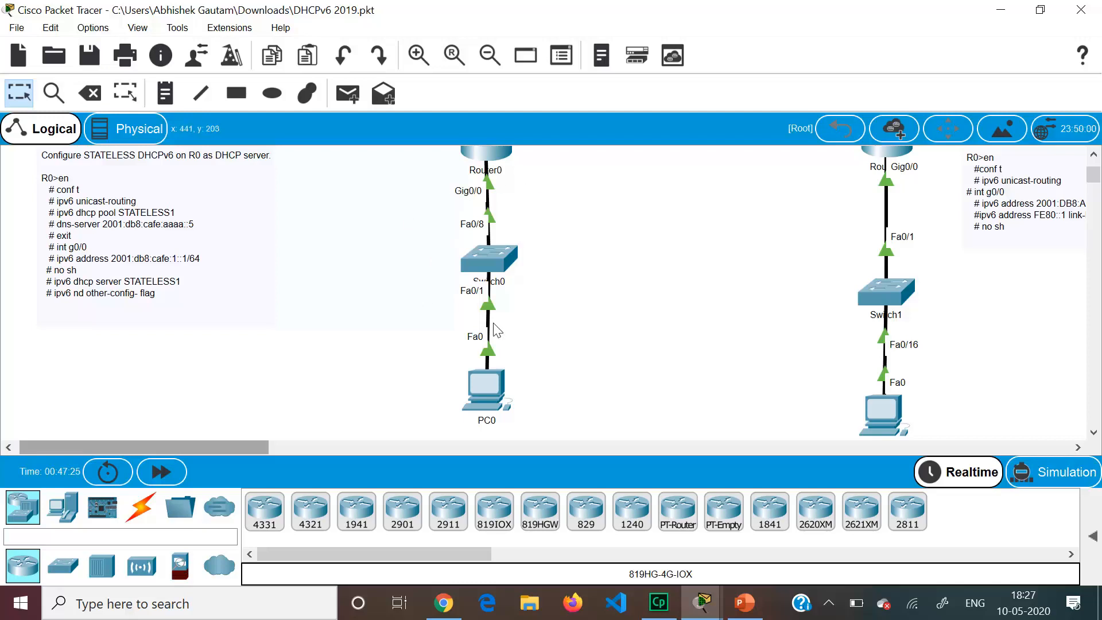
Step: Review the stateless DHCPv6 commands entered in Router0's command line and return to the topology
click(476, 158)
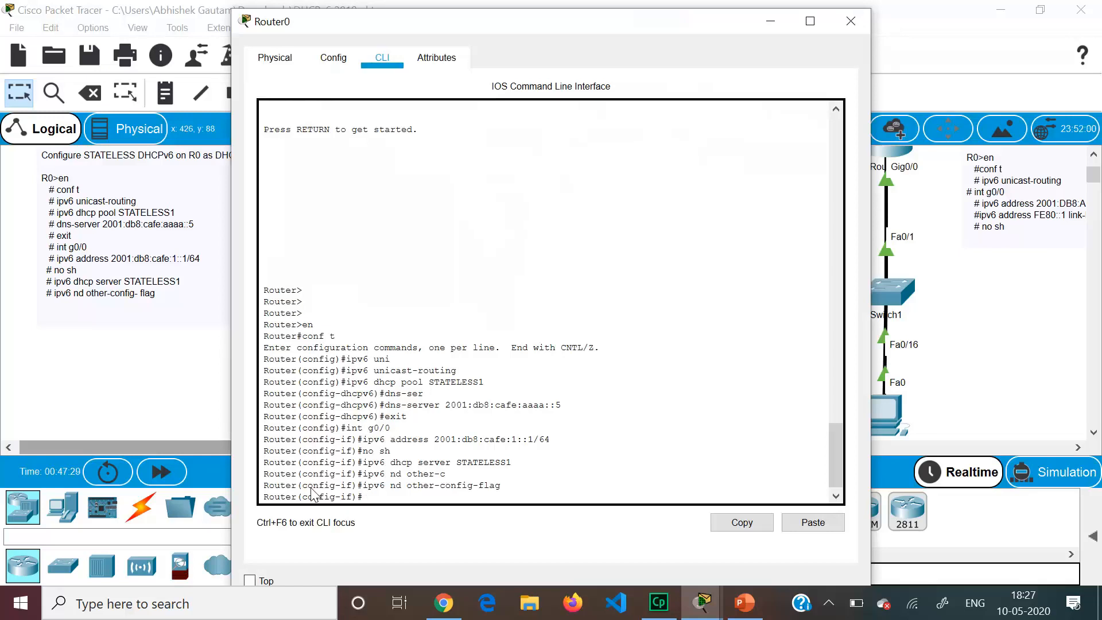
click(207, 403)
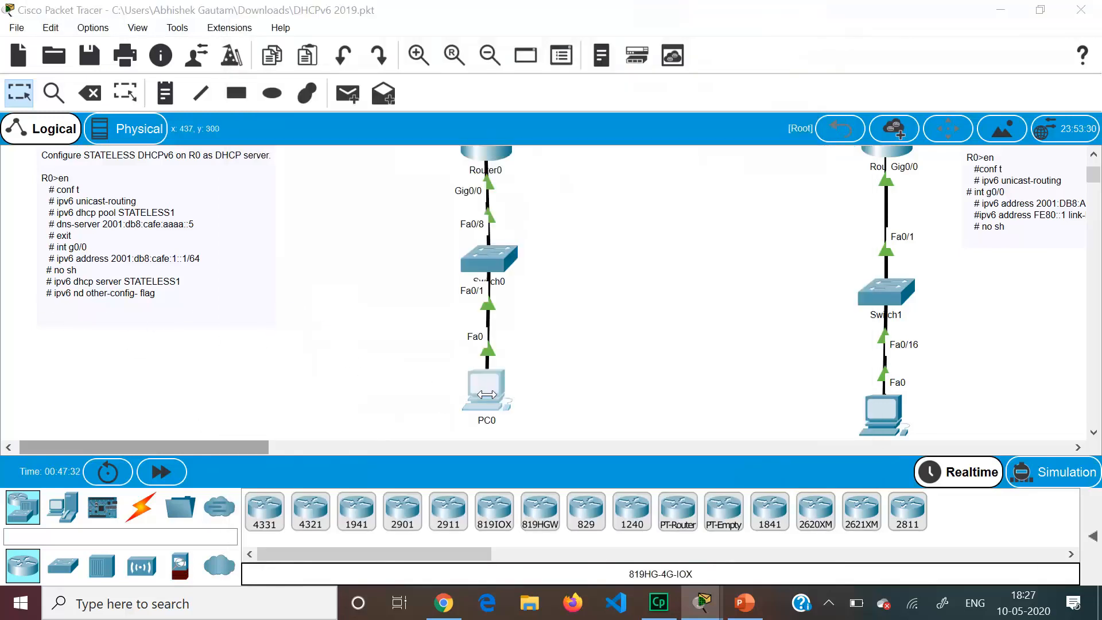
Step: In PC0's IP configuration, select Static for IPv4 and renew the IPv6 settings by switching to Static and back to Auto Config
click(487, 395)
click(392, 57)
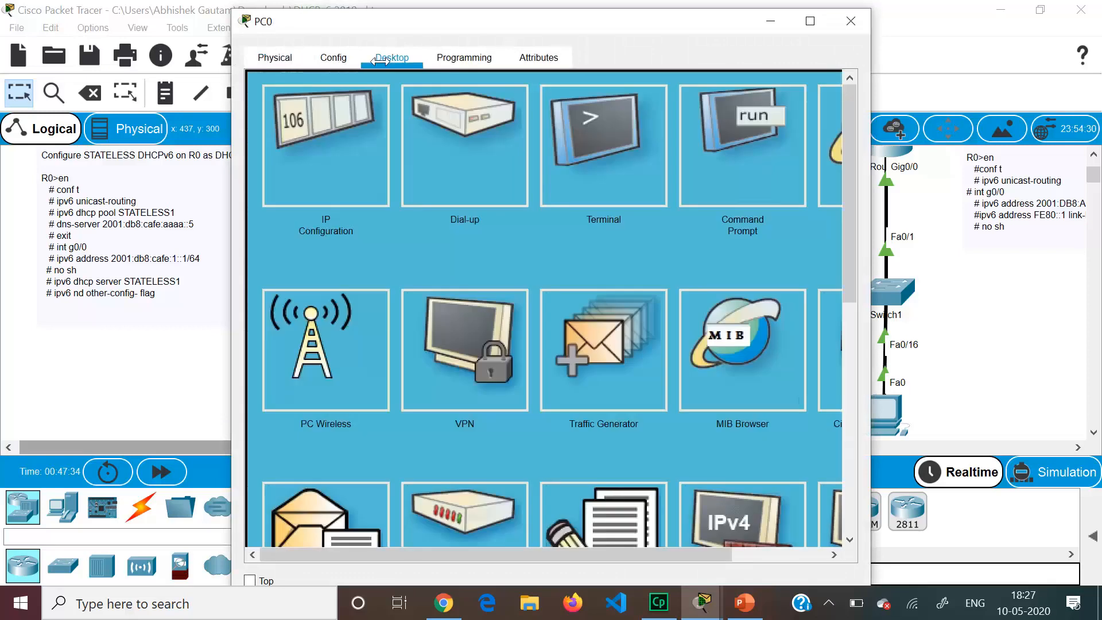
click(306, 139)
click(442, 172)
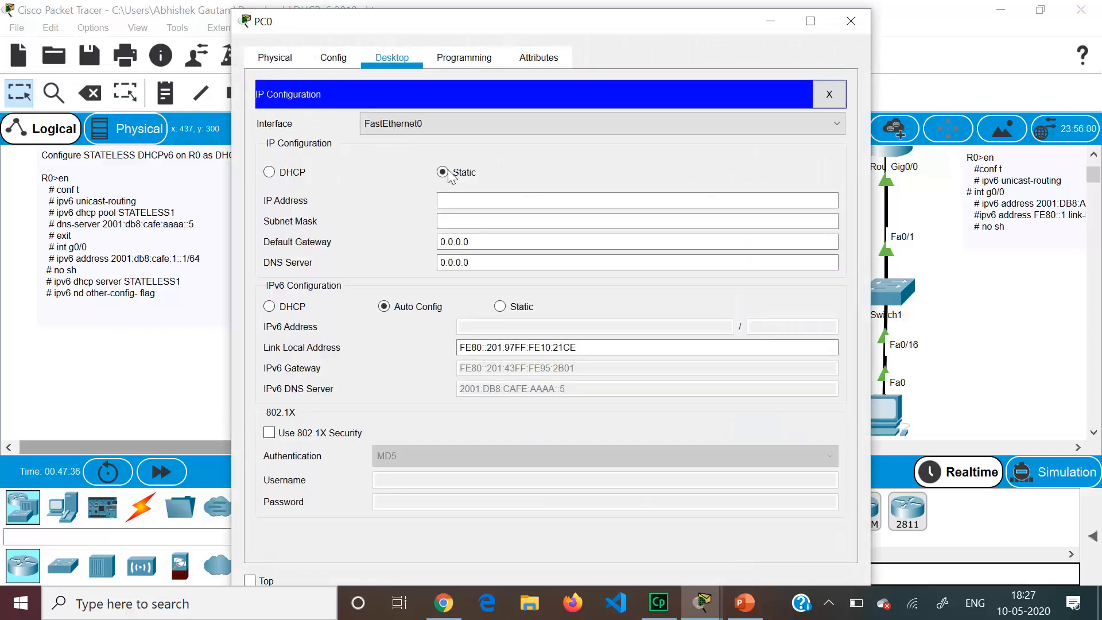
click(499, 307)
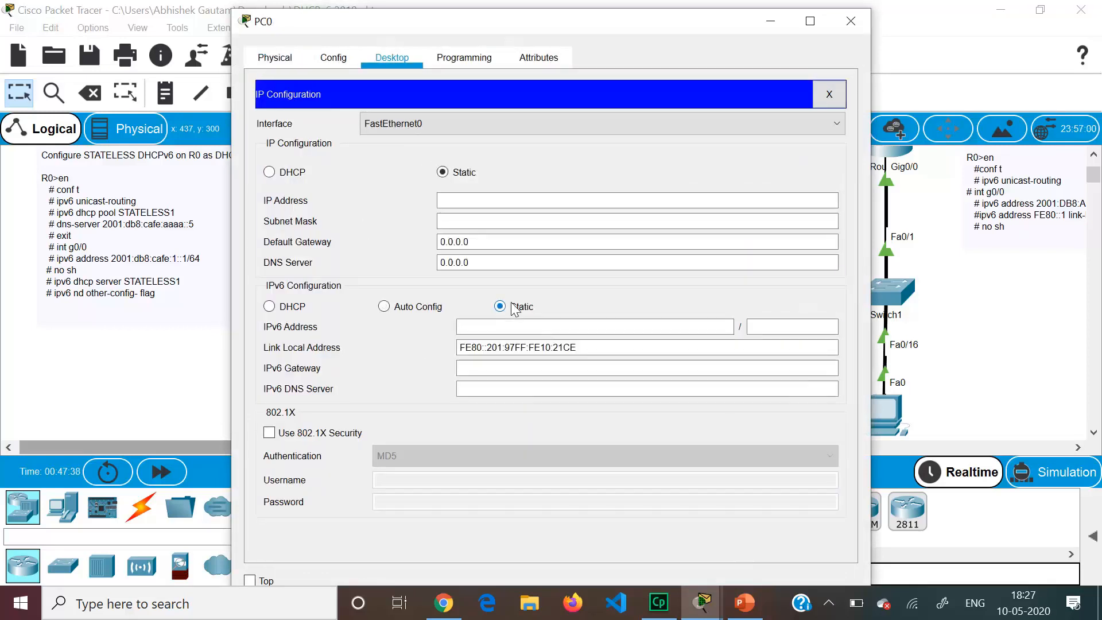
click(421, 309)
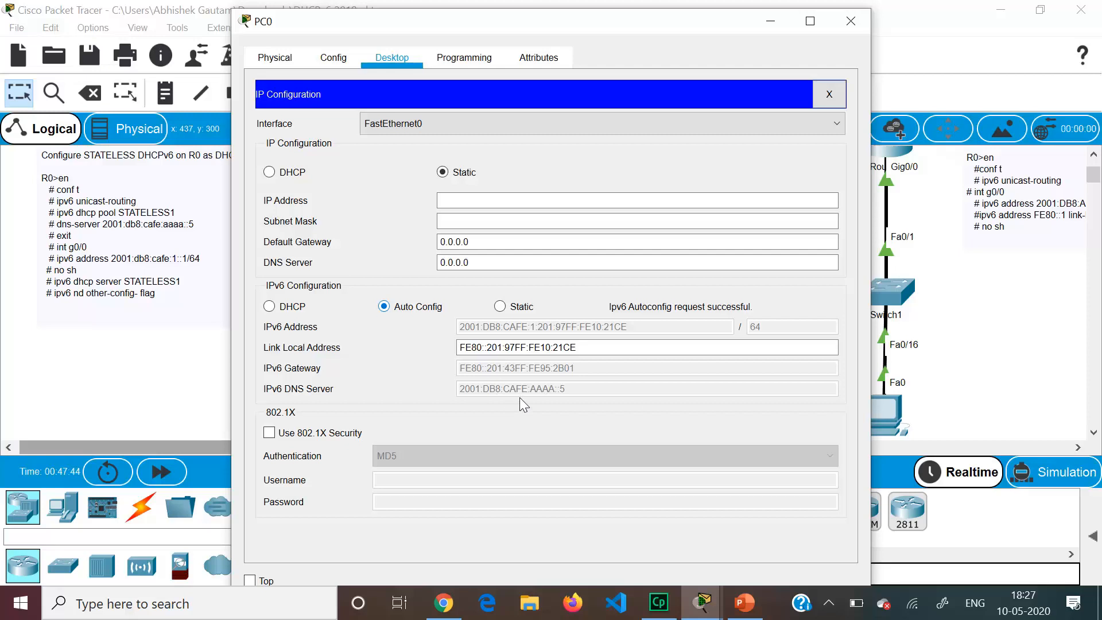
click(128, 357)
Step: Compare the IPv6 address, gateway and DNS server settings of PC1 with those of PC0
click(878, 403)
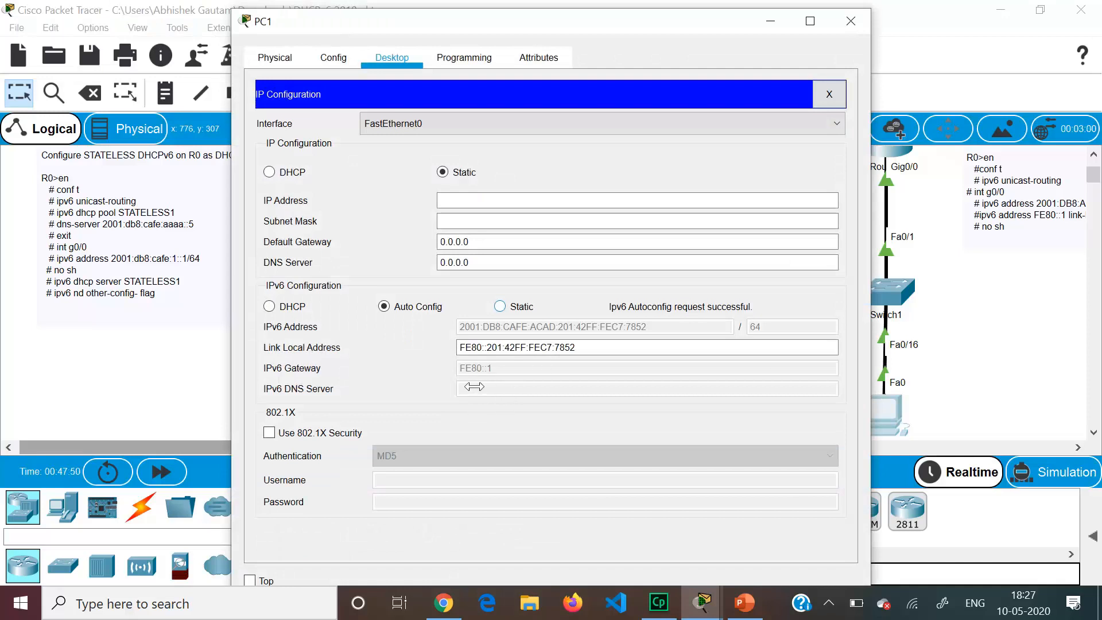
click(159, 378)
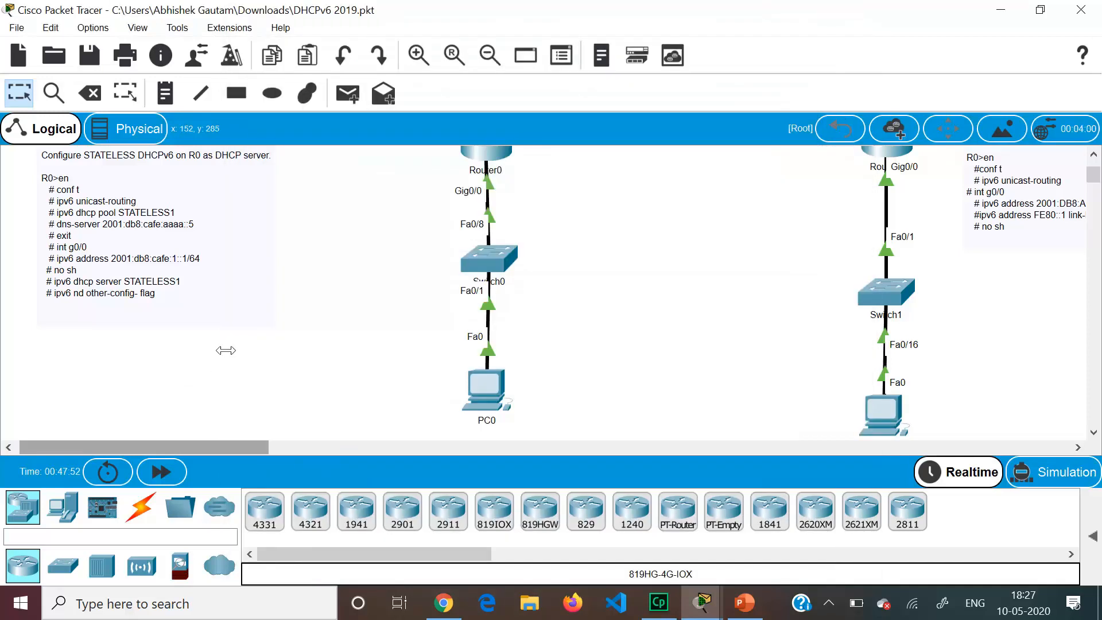
click(485, 386)
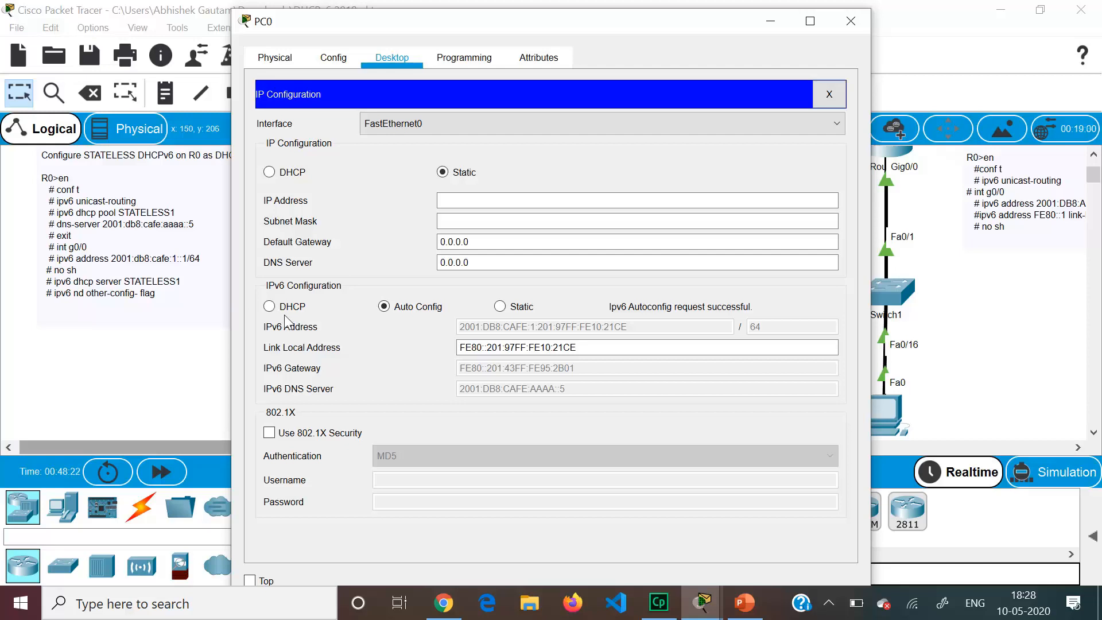
click(141, 385)
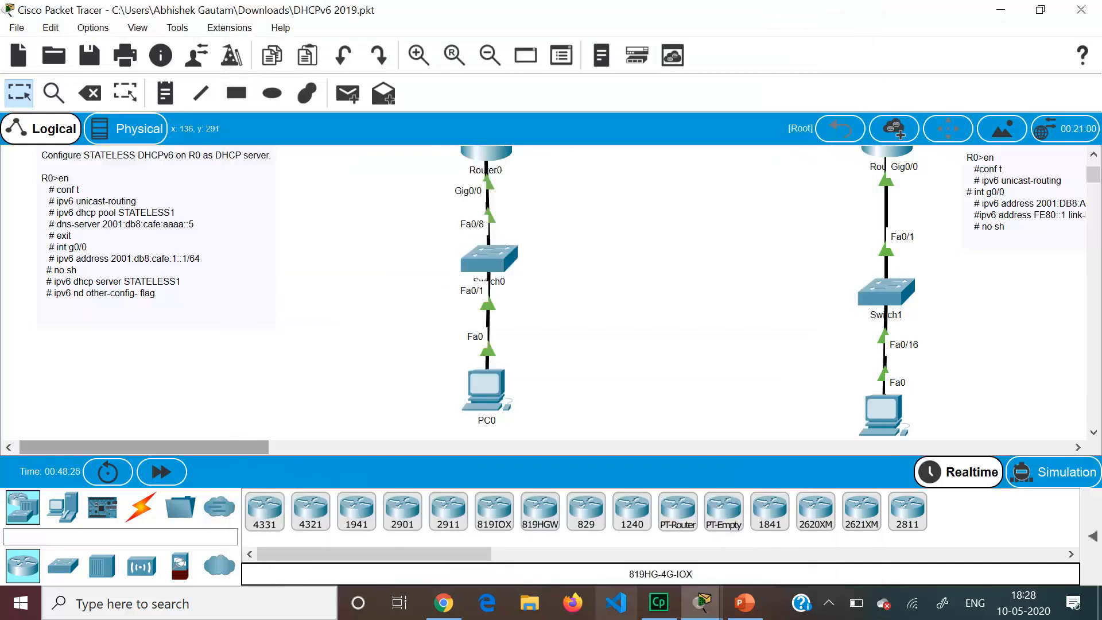
Step: Switch to the DHCPv4 -config presentation in PowerPoint and show the closing THANK YOU slide
mouse_move(713, 615)
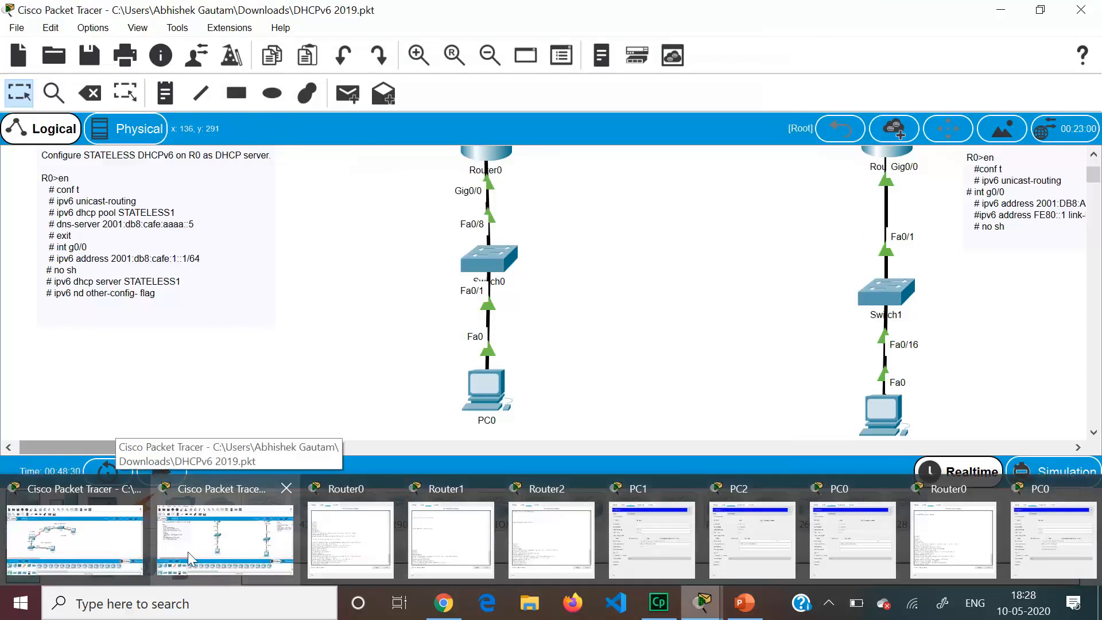
mouse_move(745, 603)
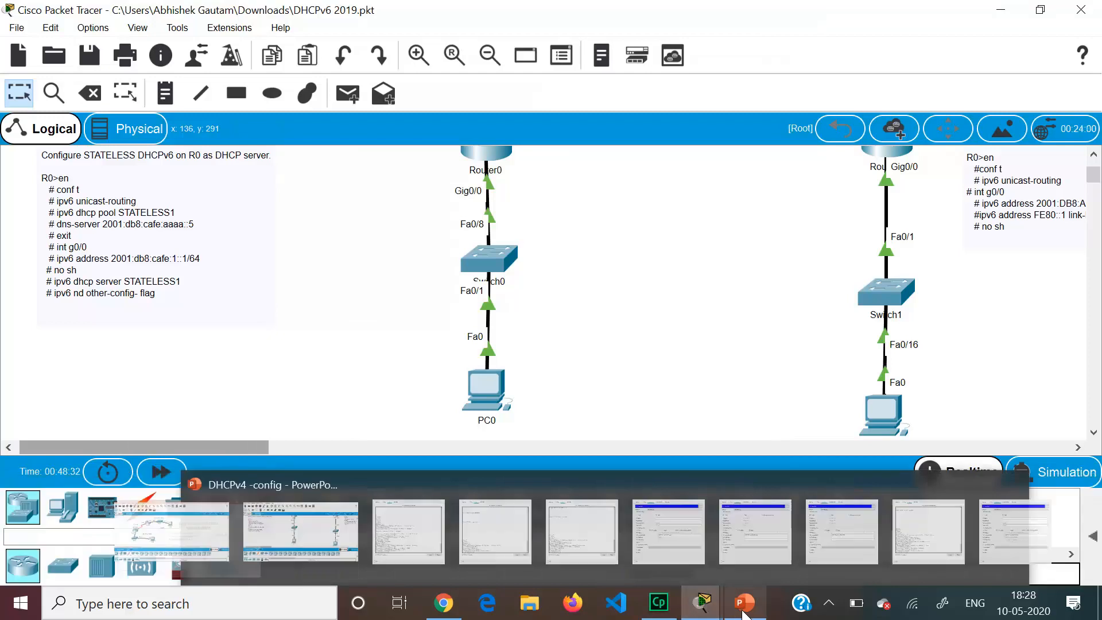
click(744, 527)
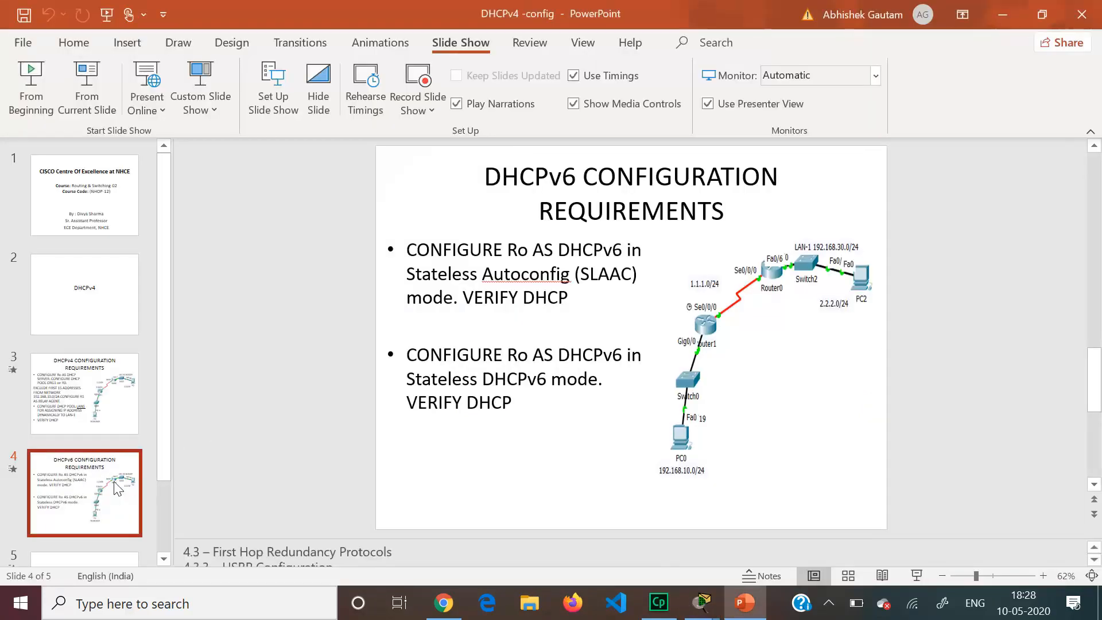
click(111, 492)
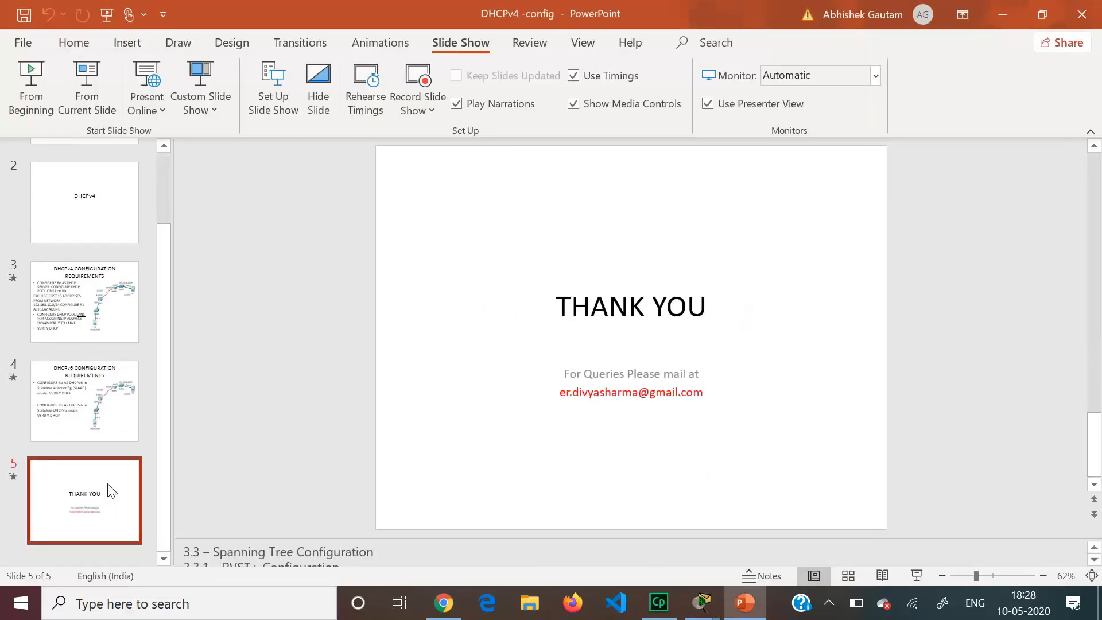